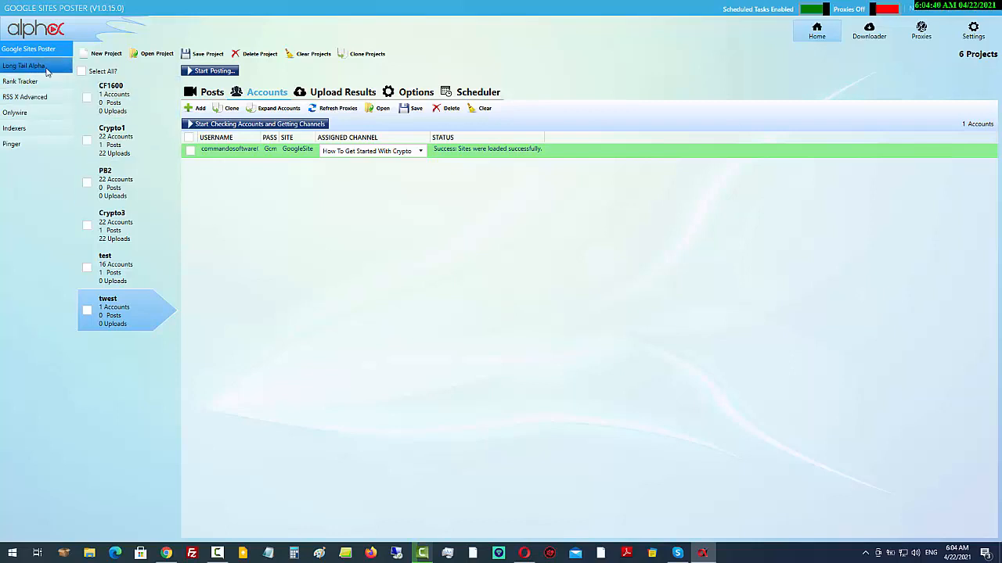
Step: Select the single Google Sites account in the twest project and clone it
click(507, 155)
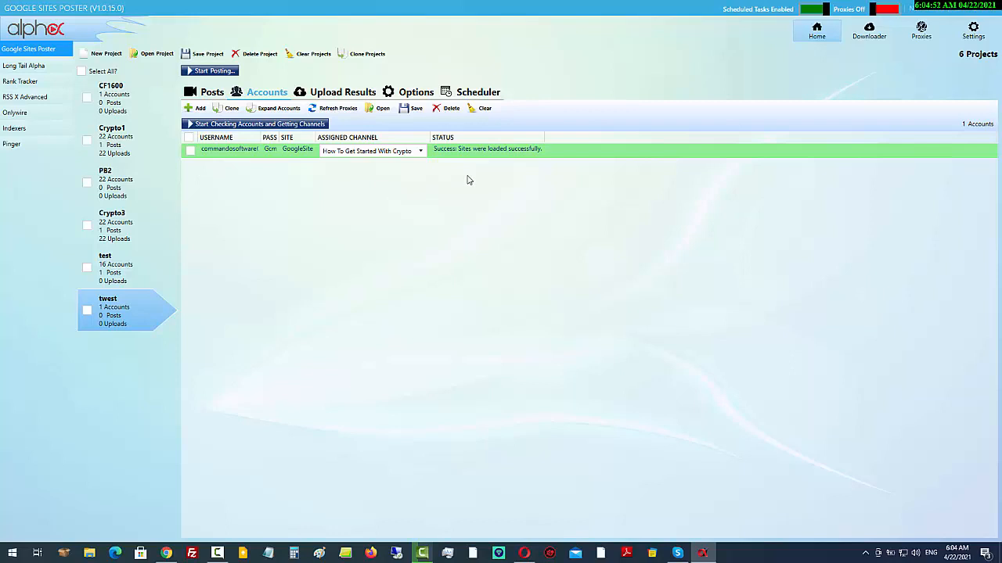
click(190, 151)
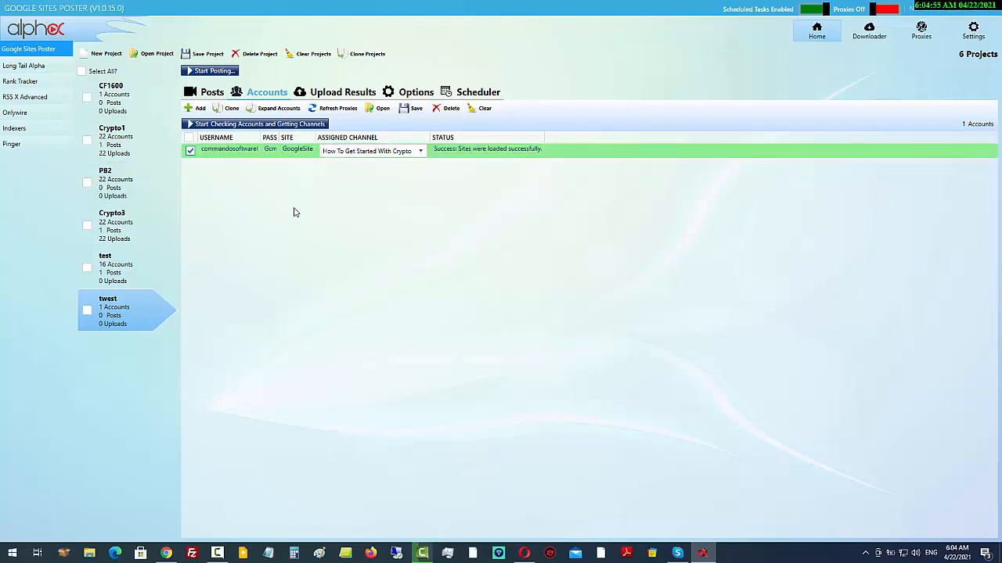
click(231, 109)
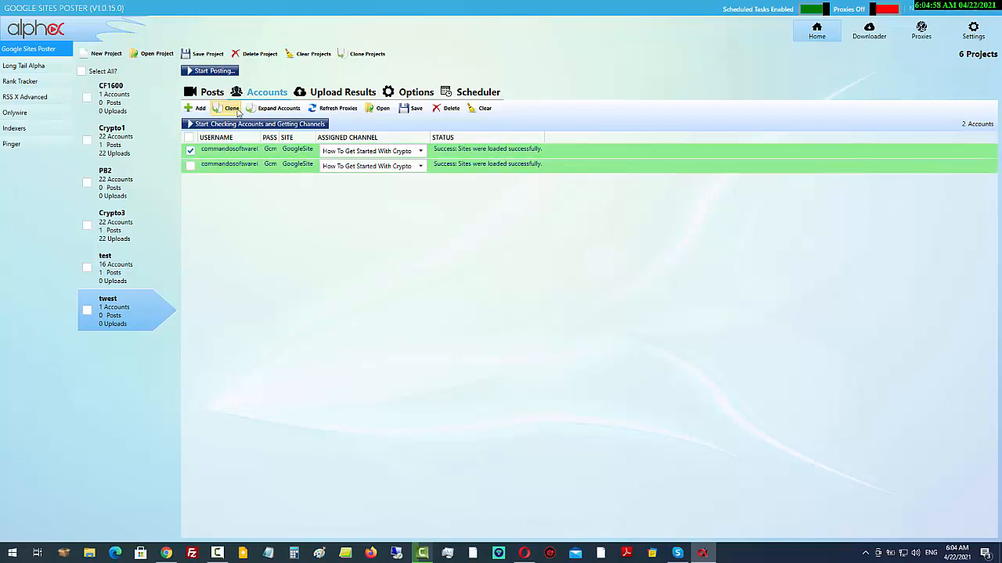
Step: Look through the assigned-channel choices available for the two accounts
click(421, 169)
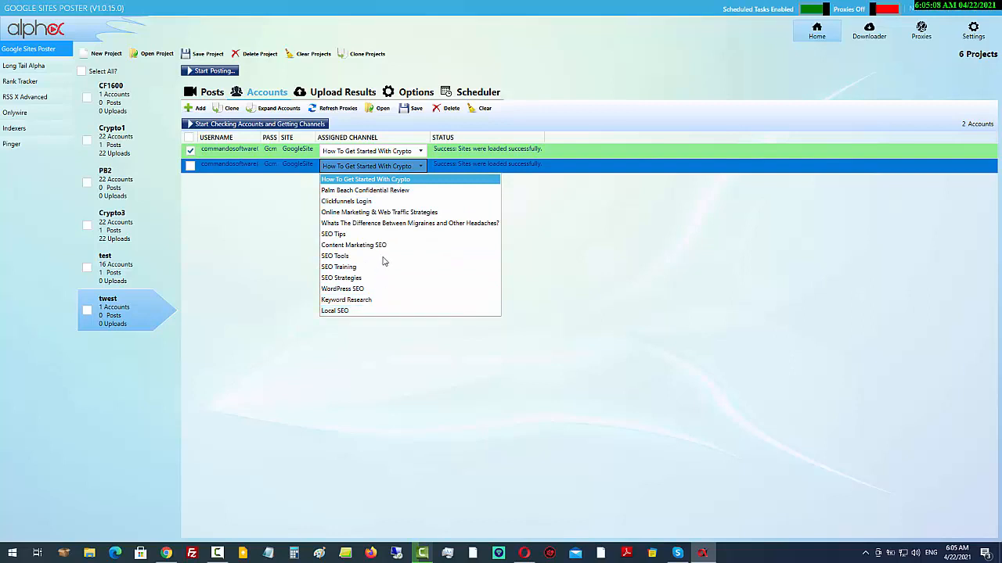
click(618, 260)
click(415, 151)
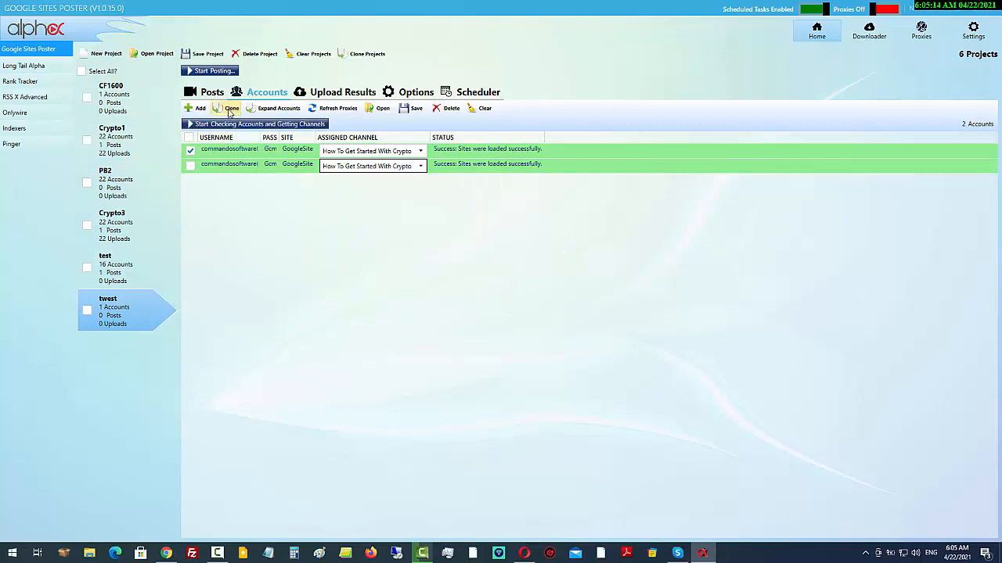
Step: Clone the first two accounts, and clone the first three to bring the list to seven accounts
click(191, 166)
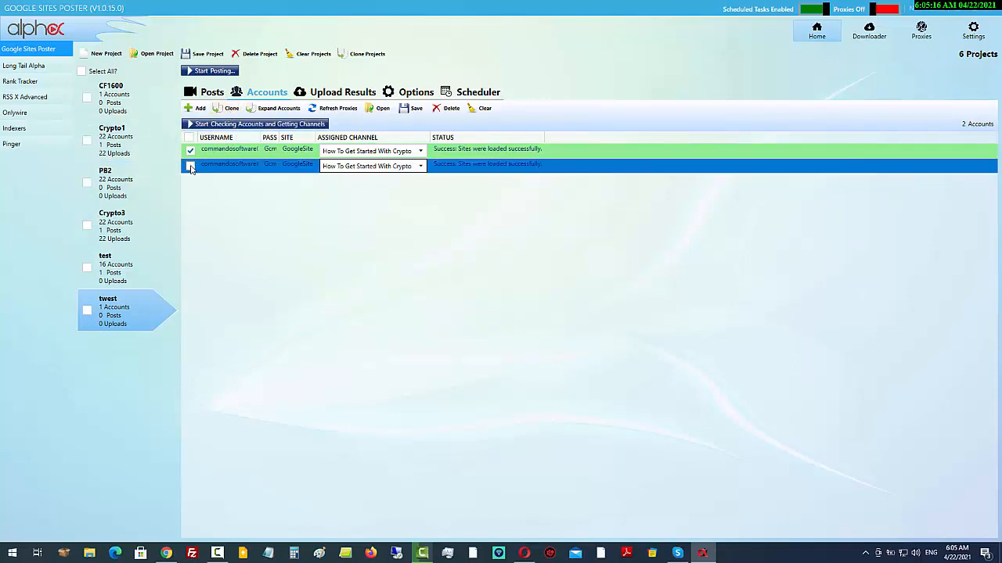
click(233, 109)
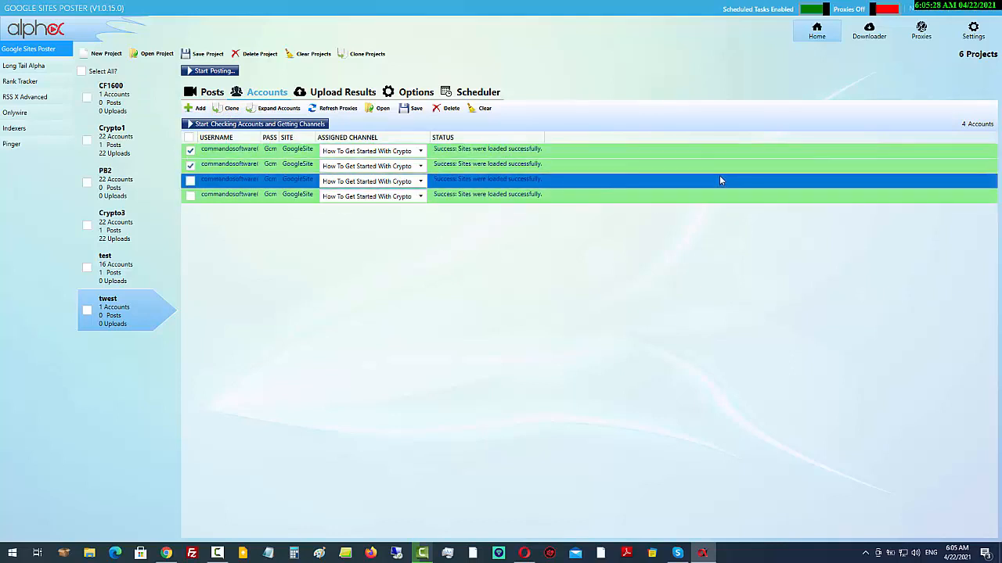
click(190, 181)
click(231, 110)
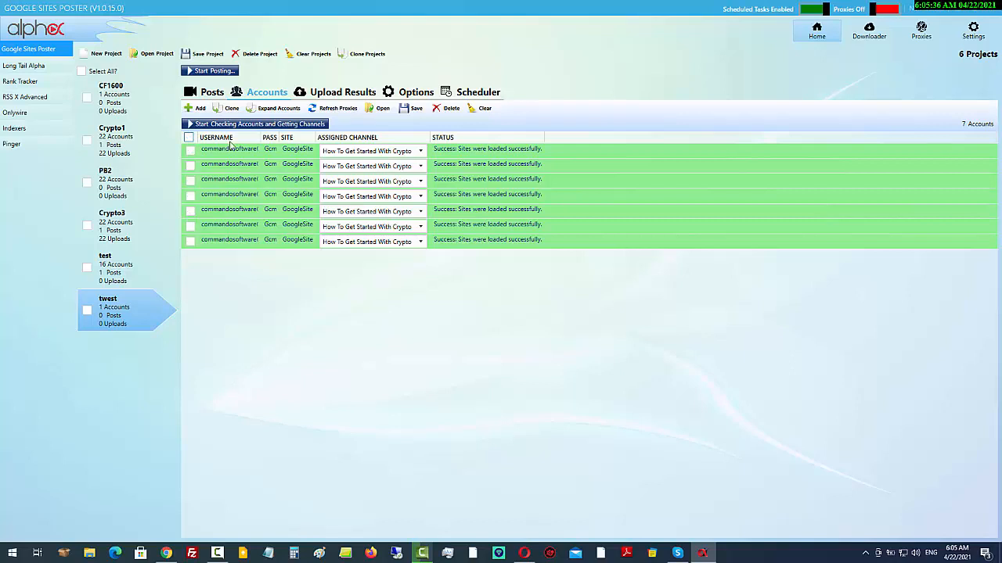
Step: Enable long tail synd keywords in the twest project's options and choose the Crypto 3 UberS keyword project
click(32, 68)
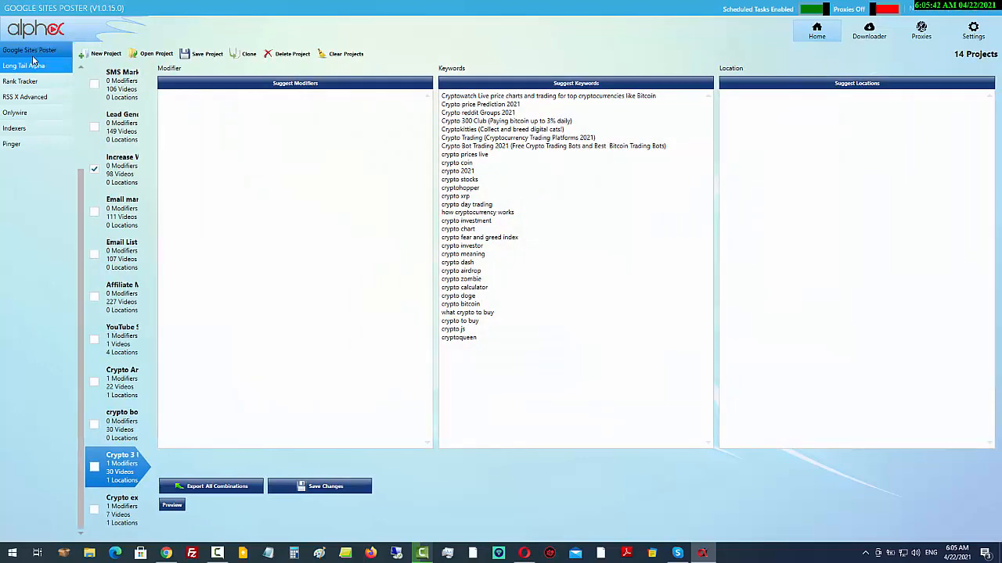
click(33, 51)
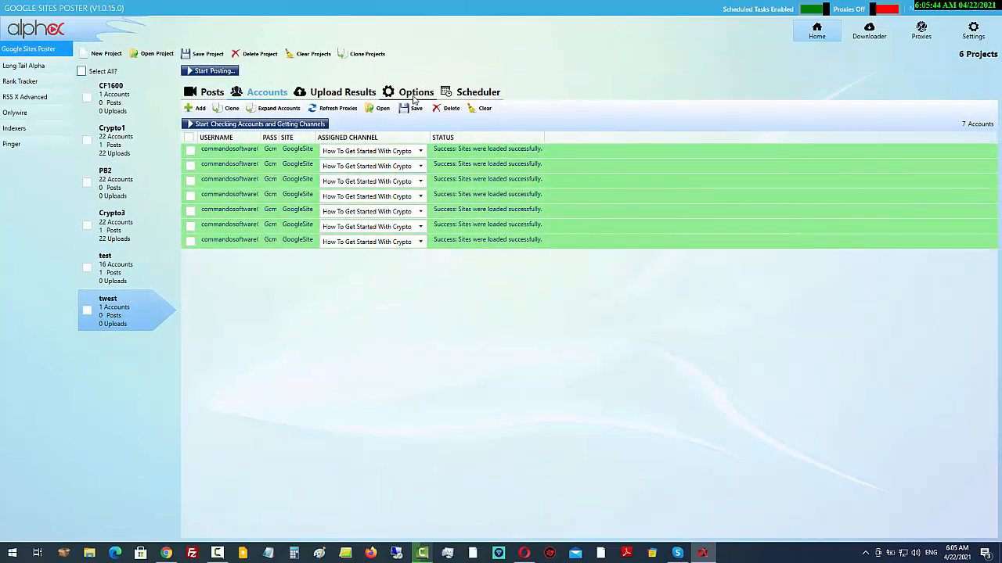
click(415, 93)
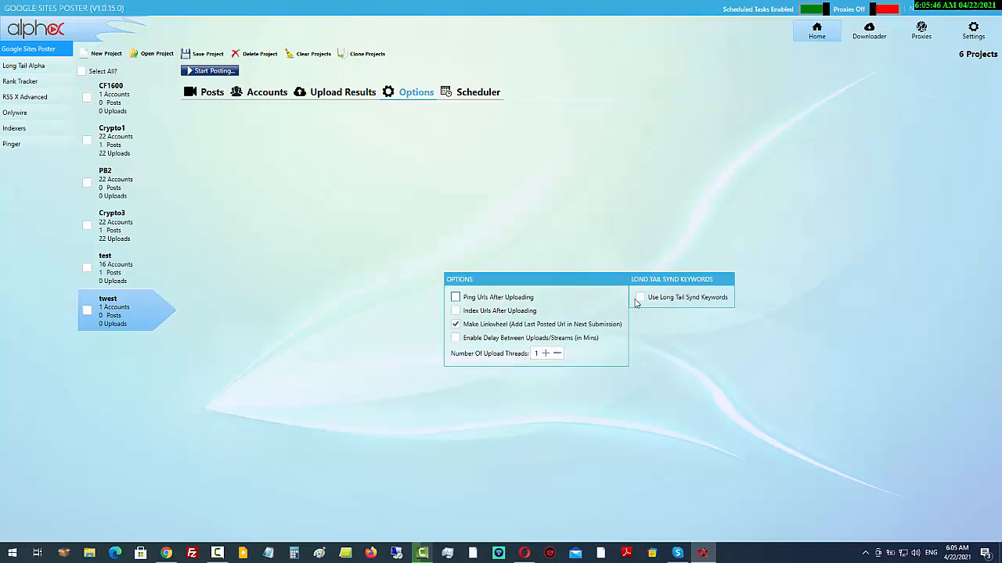
click(640, 299)
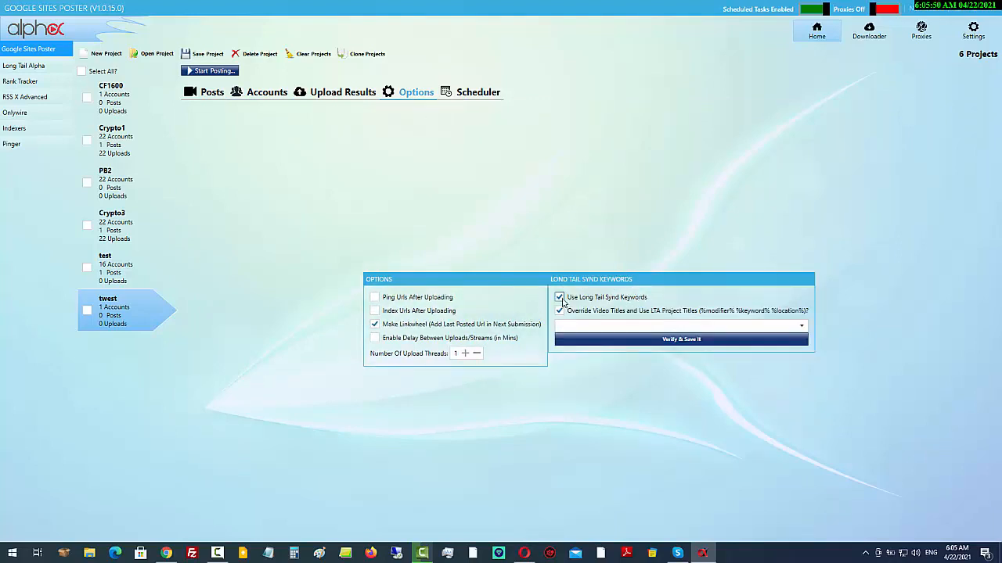
click(560, 299)
click(640, 298)
click(647, 327)
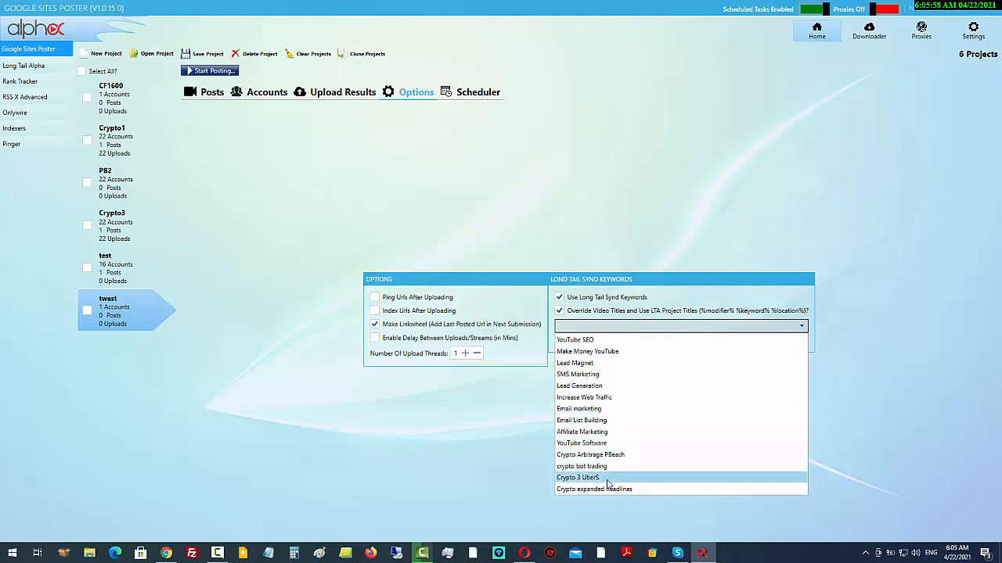
click(649, 478)
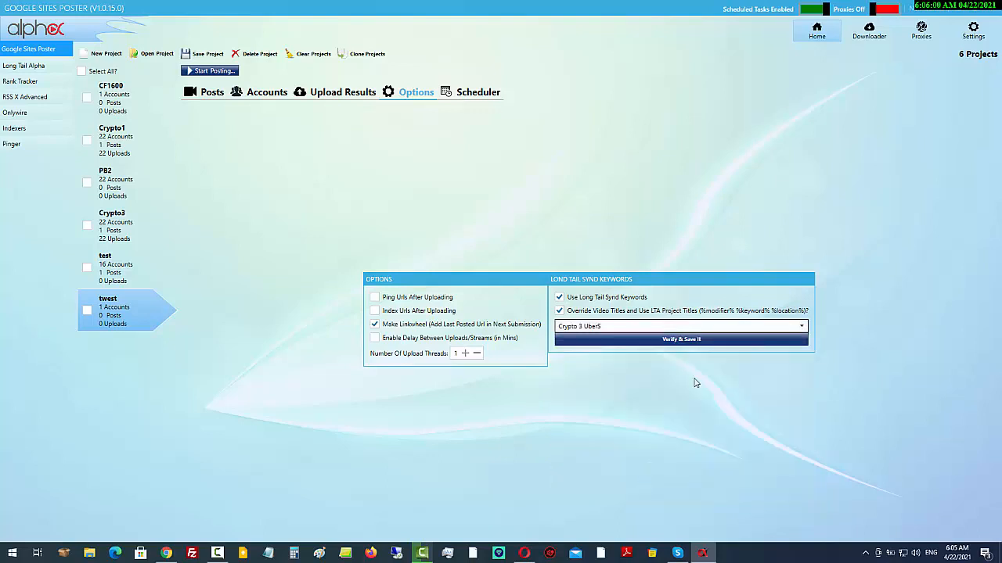
Step: Examine the keyword list of the Crypto 3 UberS project in Long Tail Alpha and return to the Google Sites Poster module
click(16, 66)
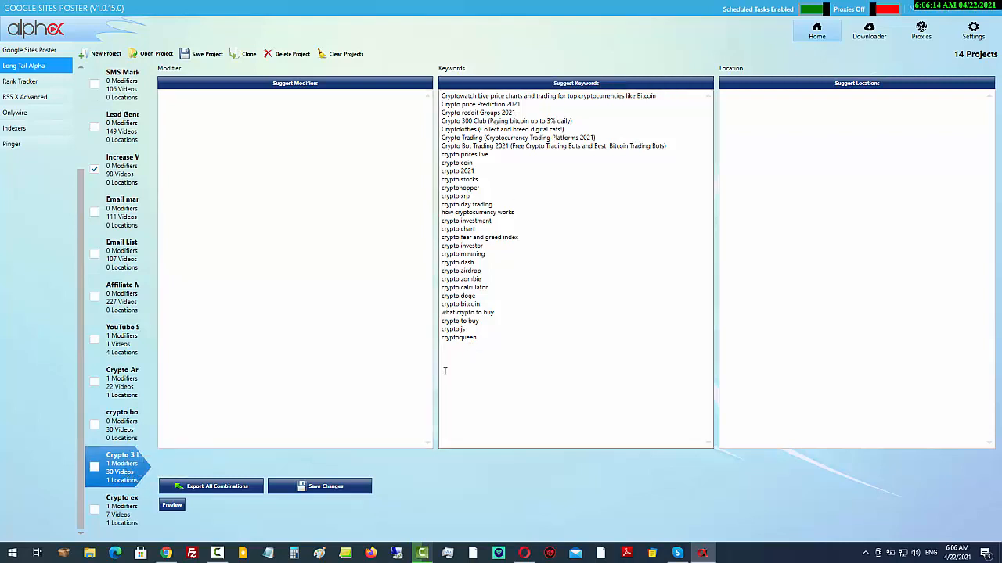
drag(473, 338, 429, 98)
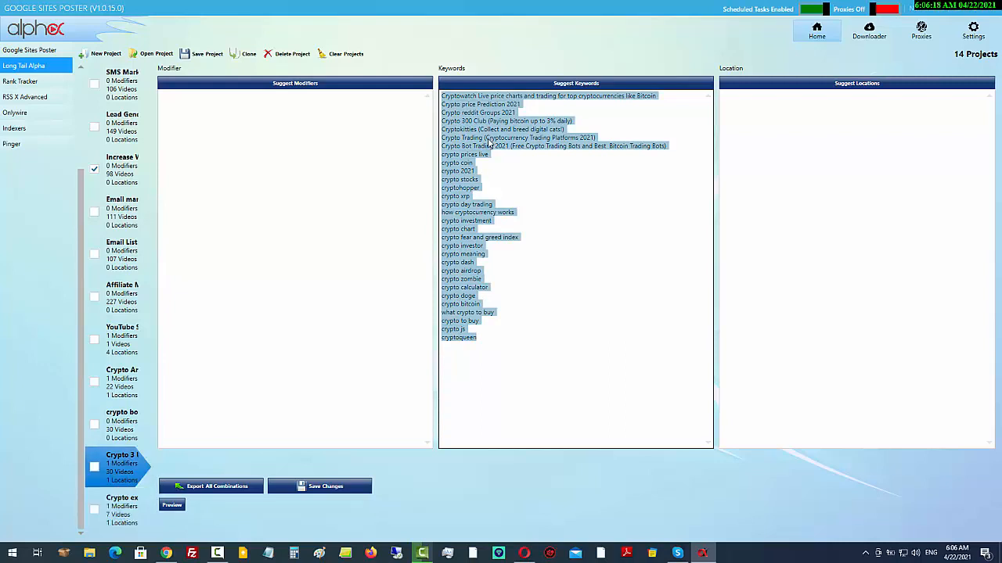
click(615, 135)
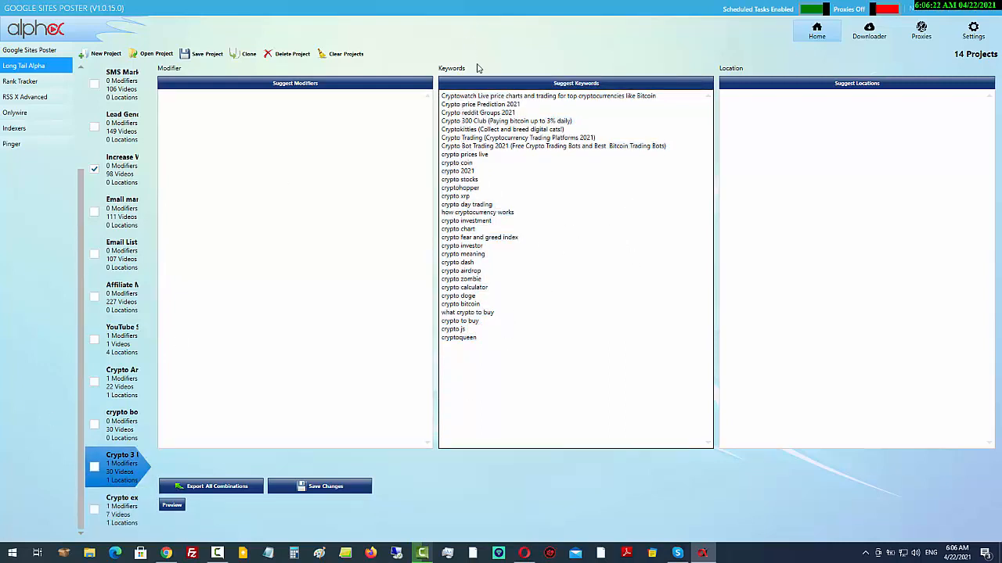
drag(486, 336, 423, 85)
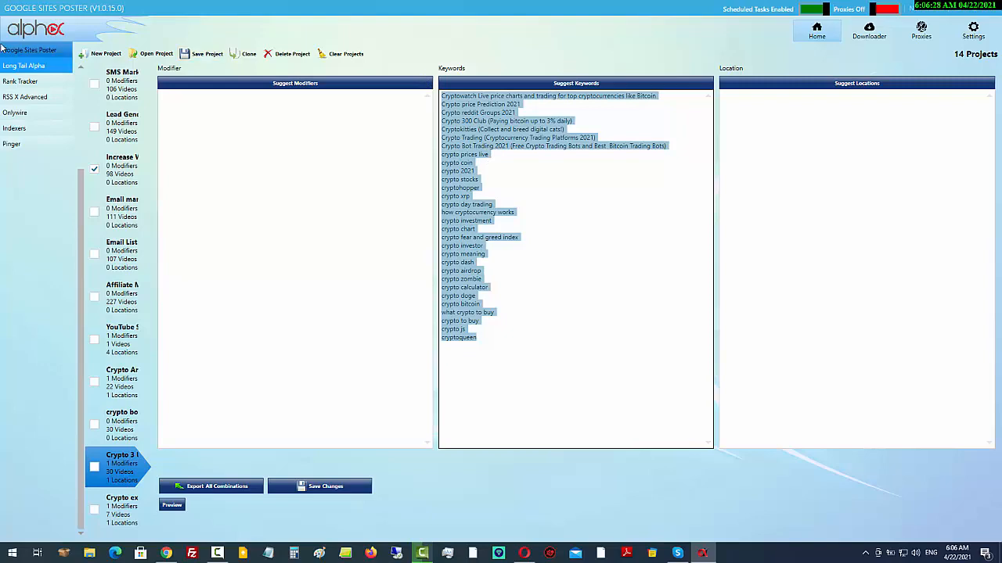
click(30, 49)
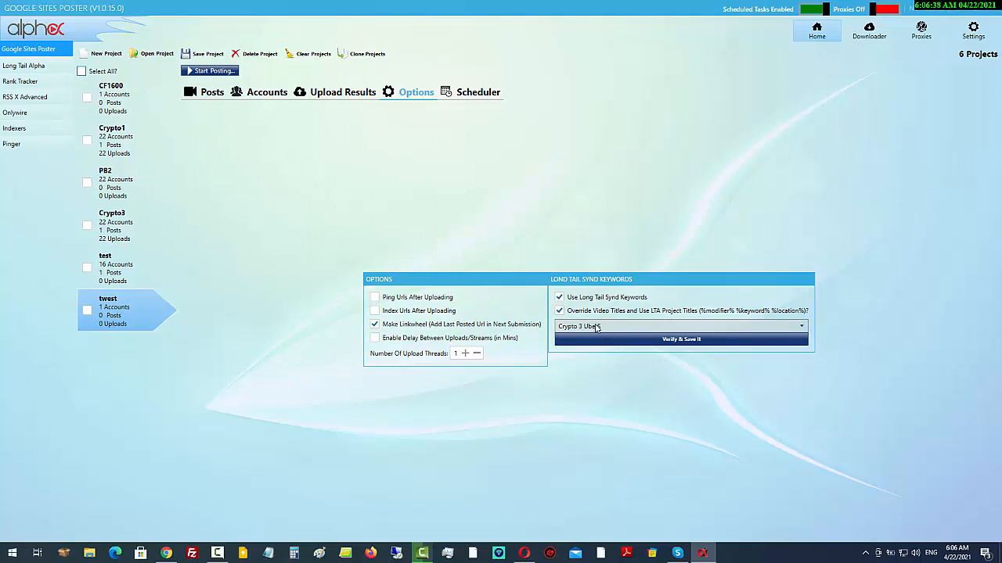
Step: Select all accounts of the twest project and clone the full list twice to reach 28 accounts
click(253, 93)
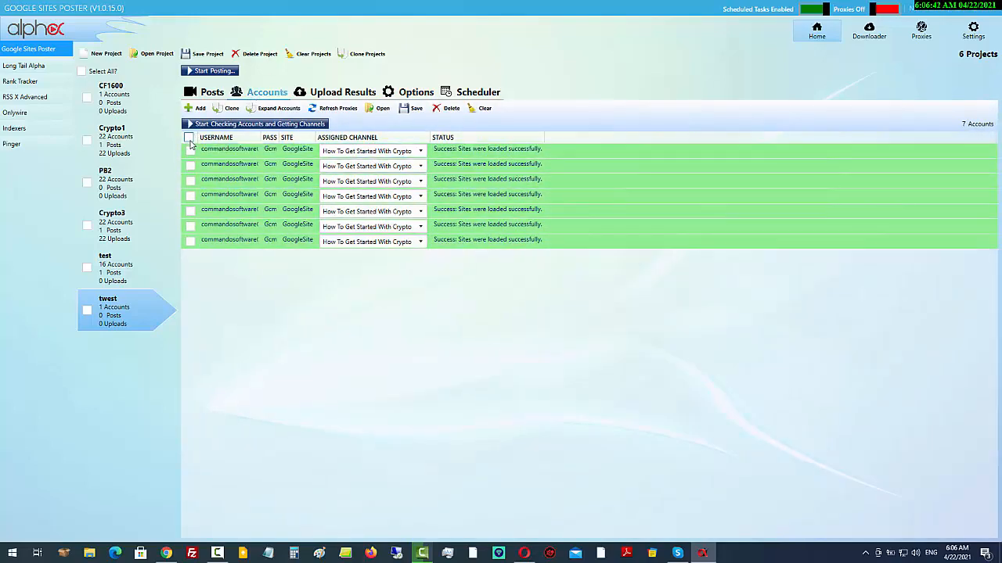
click(231, 109)
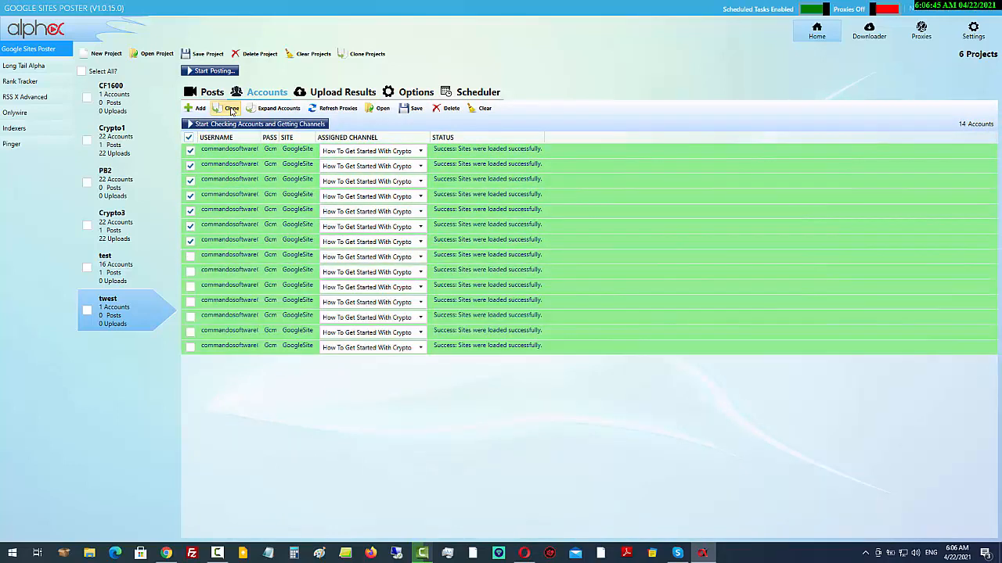
click(189, 138)
click(188, 138)
click(231, 109)
Step: Clone only the first two accounts to bring the list to 30, matching the number of keywords
click(189, 138)
click(189, 150)
click(190, 165)
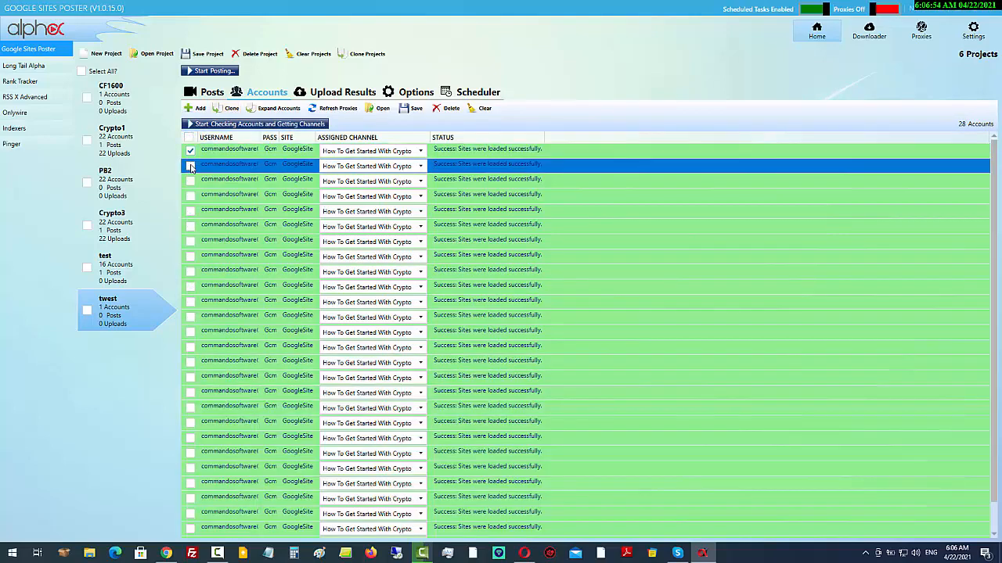
click(231, 109)
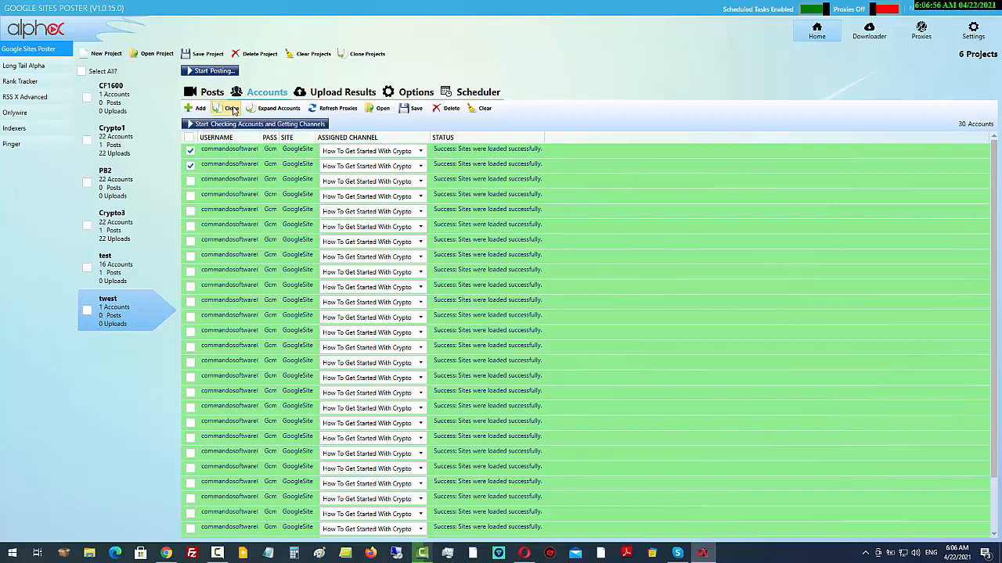
click(203, 154)
Step: Select all 30 accounts and look over the list
click(189, 138)
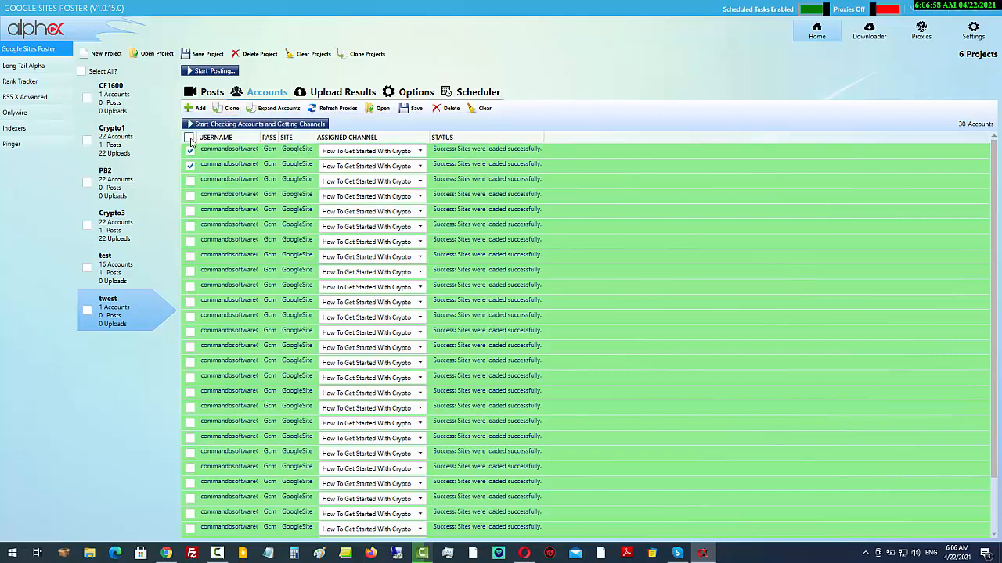
drag(626, 210, 661, 366)
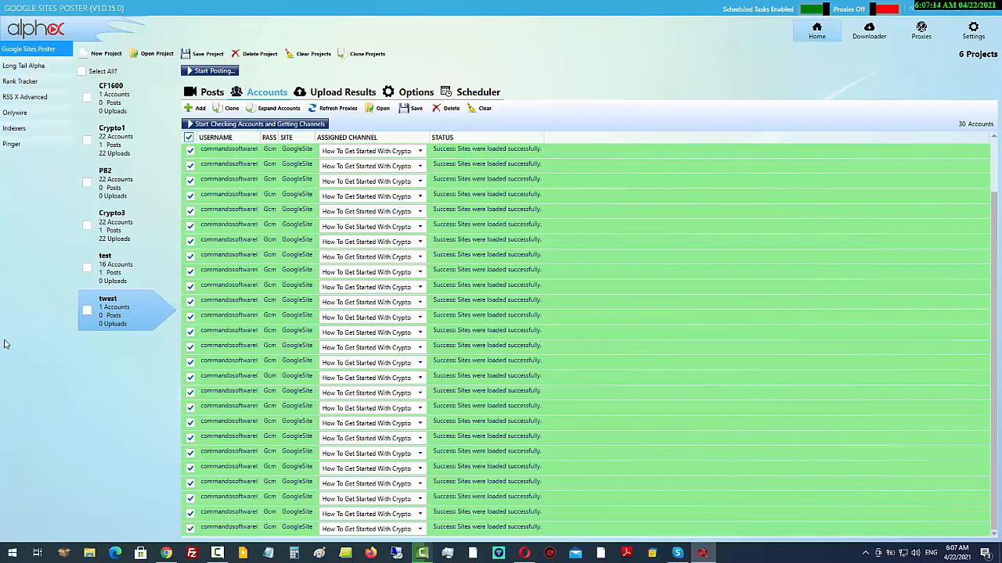
click(363, 228)
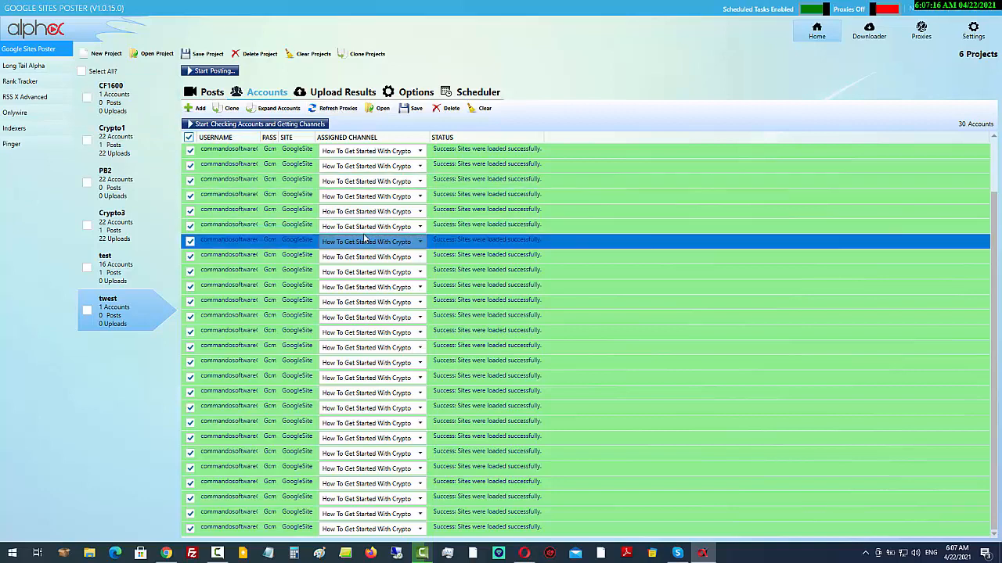
click(569, 183)
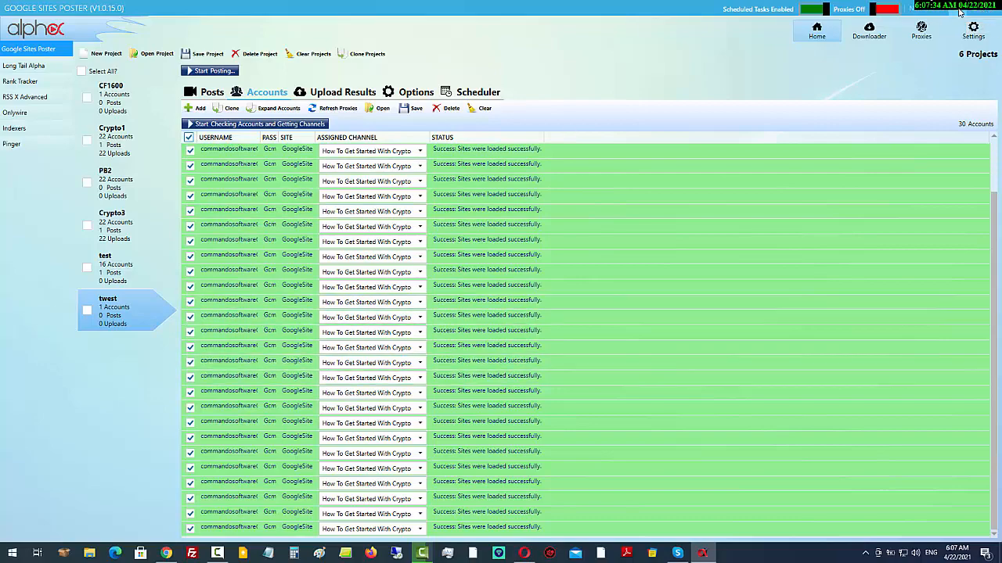
Step: Check the tips slide in Chrome, return to Google Sites Poster and open the Money Video Url field of the project's posts
key(alt+Tab)
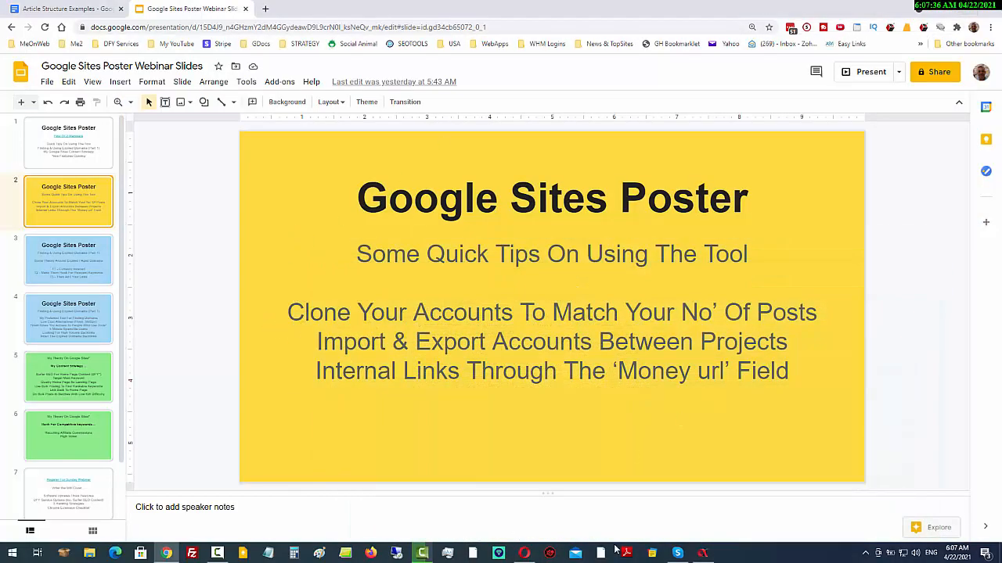
click(702, 553)
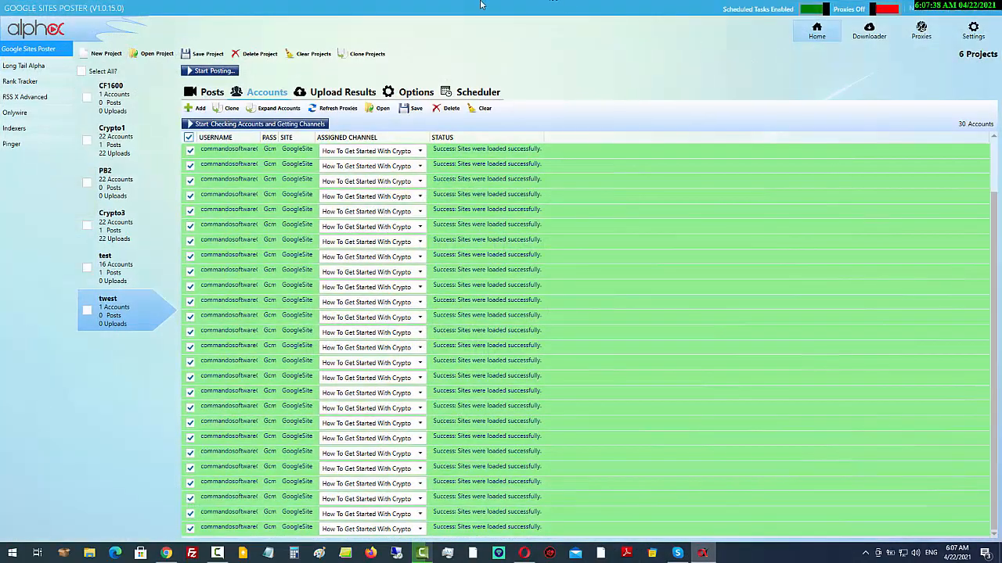
click(208, 96)
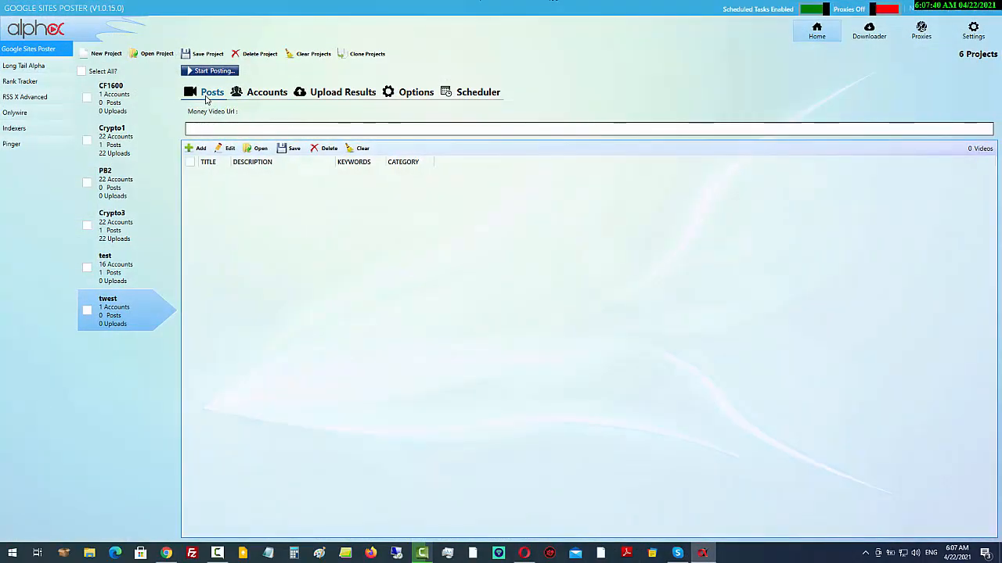
click(216, 128)
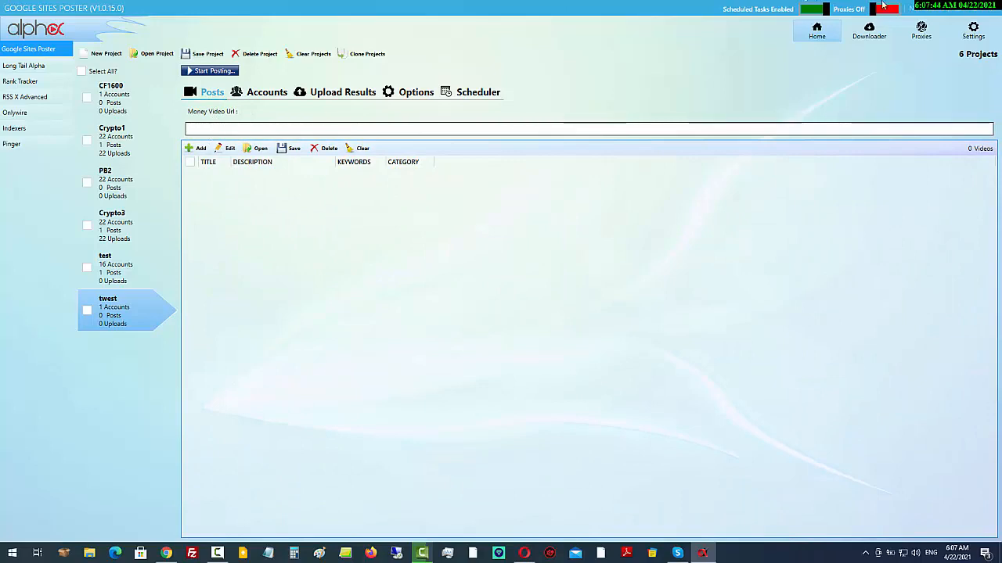
Step: Switch to Chrome and open sites.google.com in a new tab
click(956, 8)
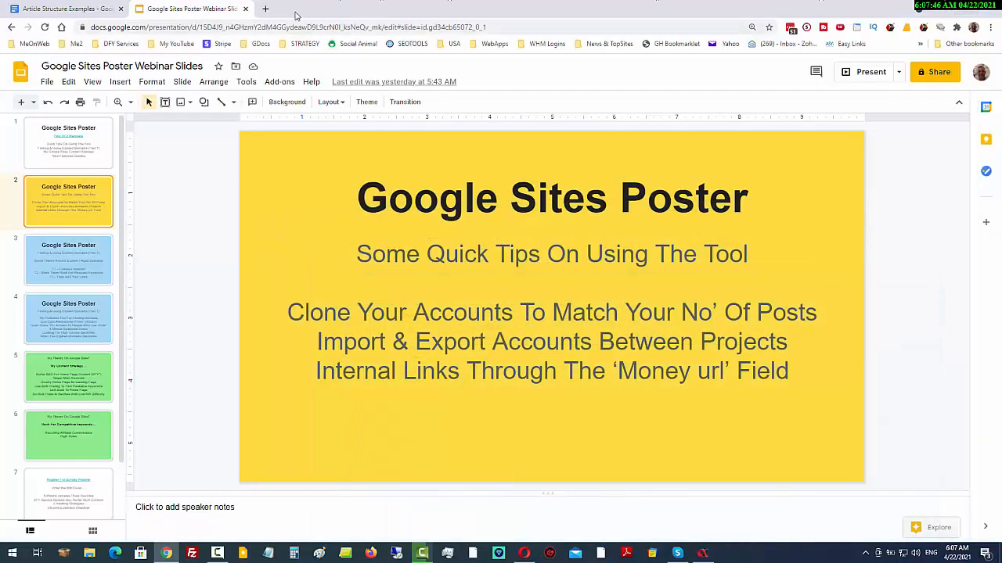
click(265, 9)
click(274, 26)
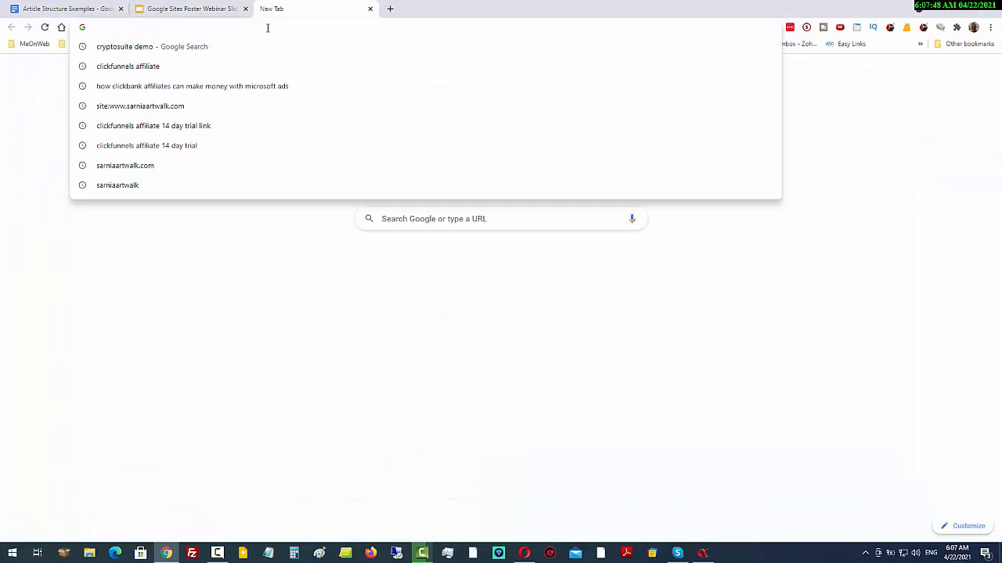
text(sityes.goo)
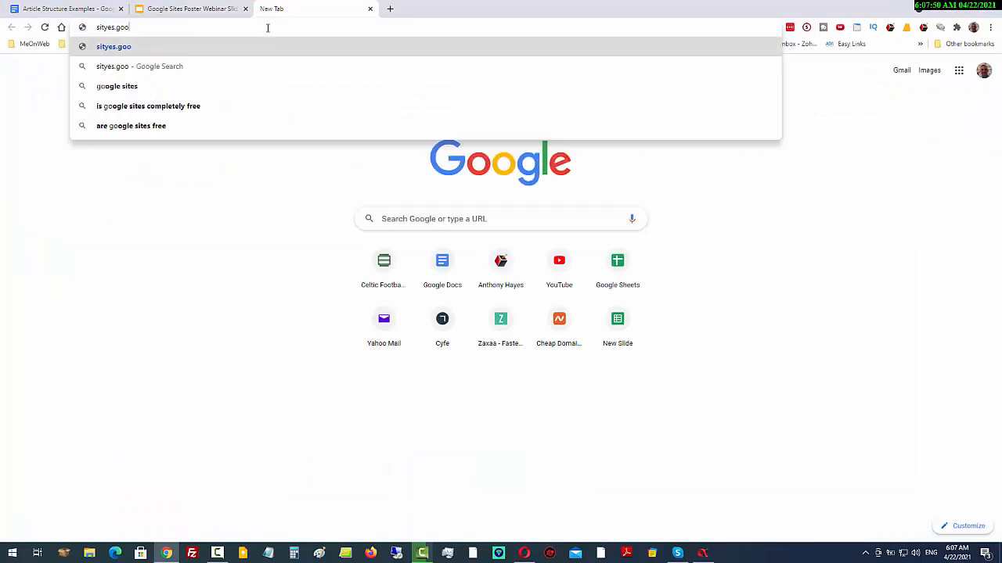
text(gle)
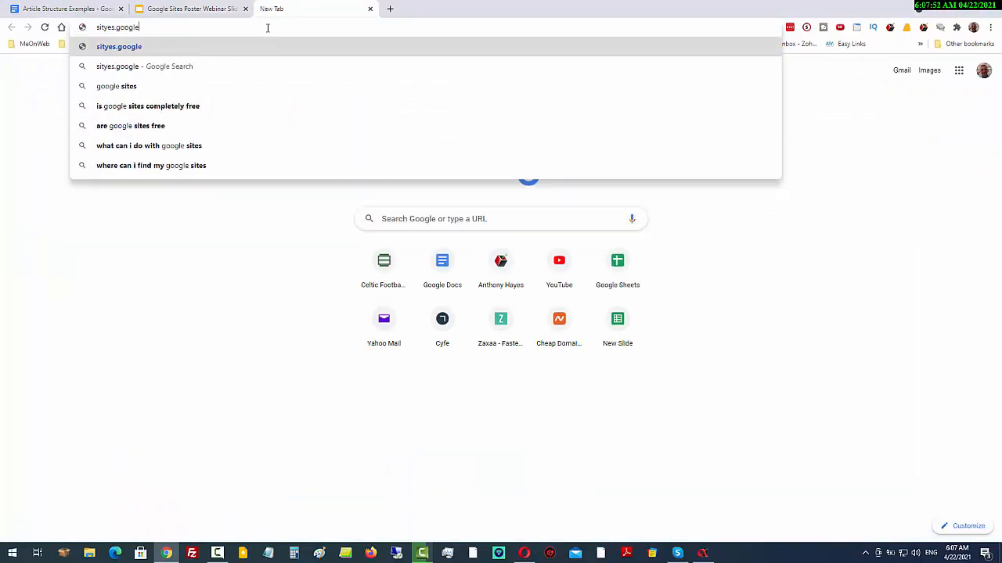
text(.com)
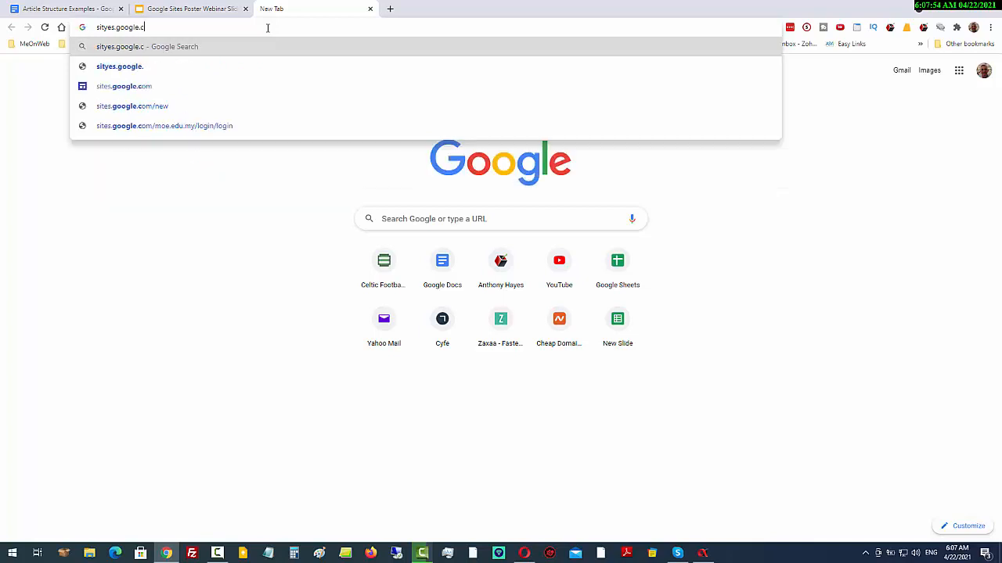
key(Return)
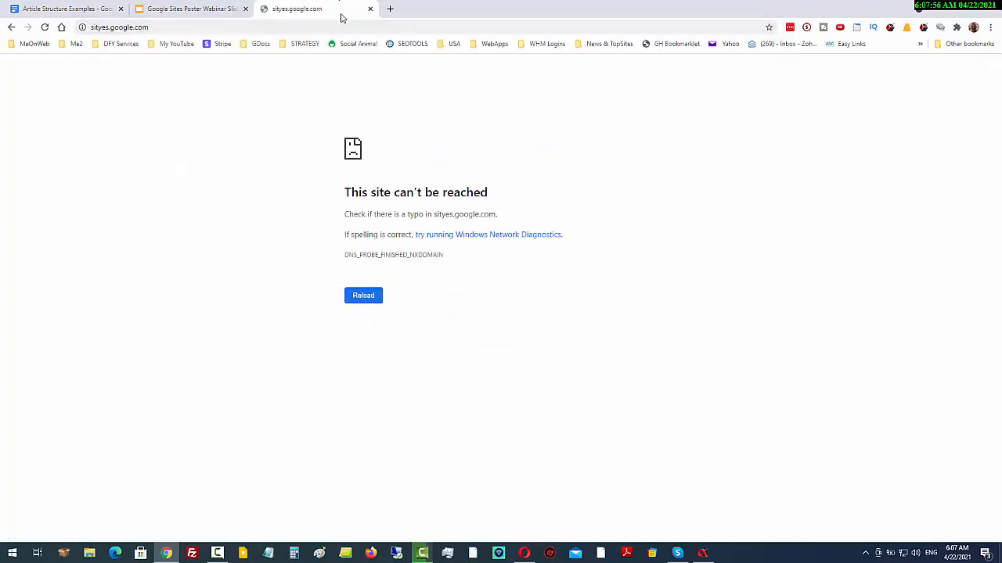
click(104, 27)
click(105, 29)
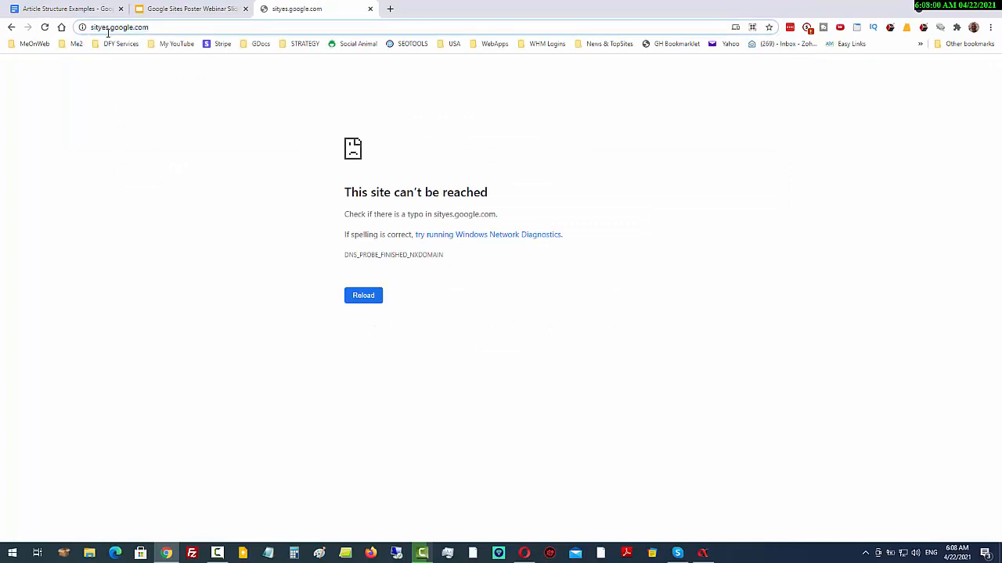
key(BackSpace)
key(Return)
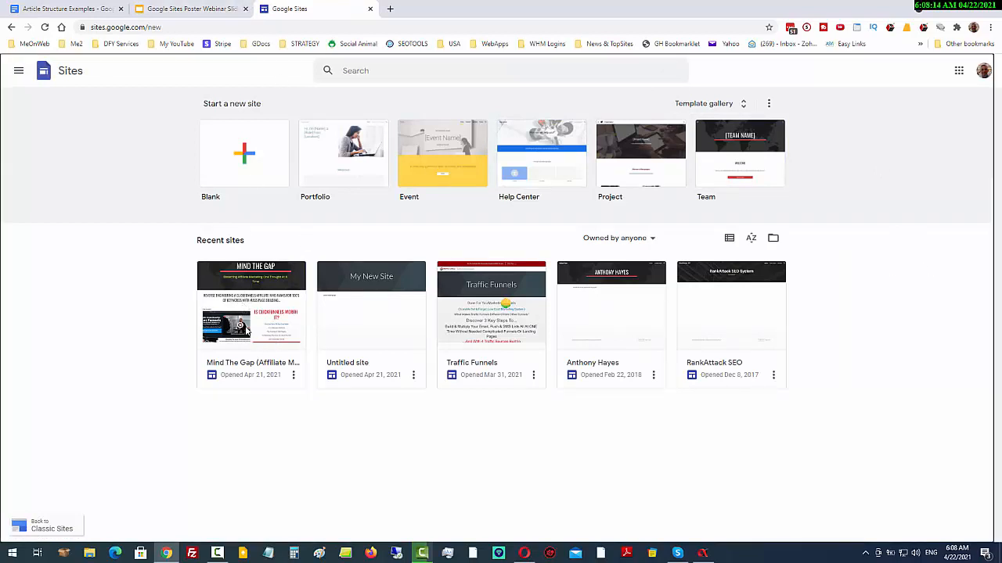
Step: Open the Mind The Gap site from the recent sites and view its published version
click(248, 322)
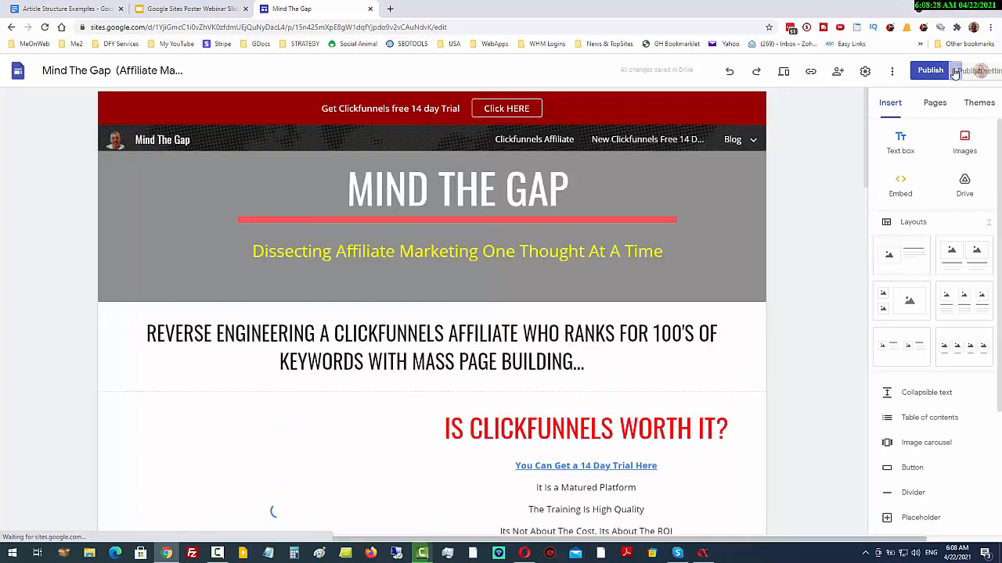
click(955, 70)
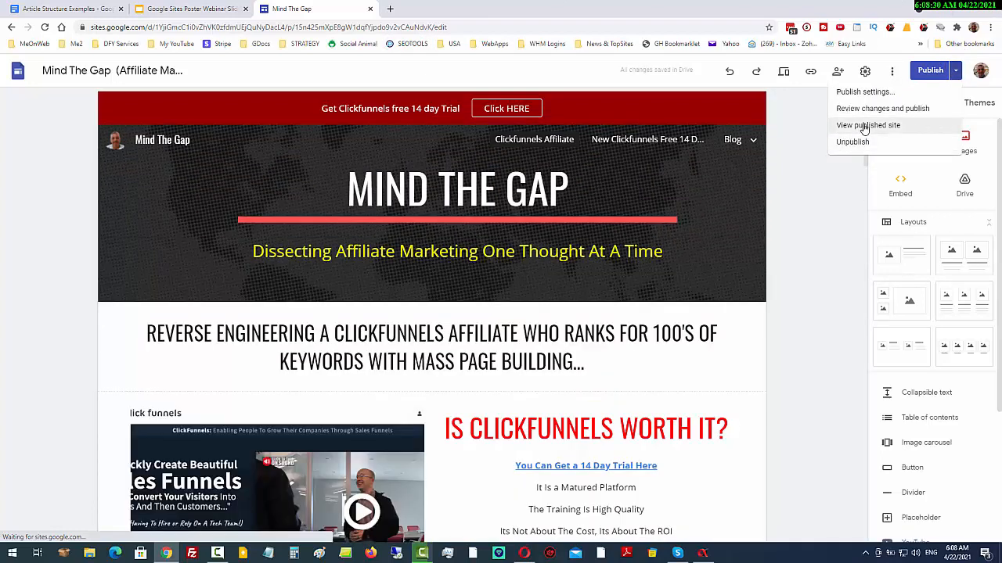
click(864, 126)
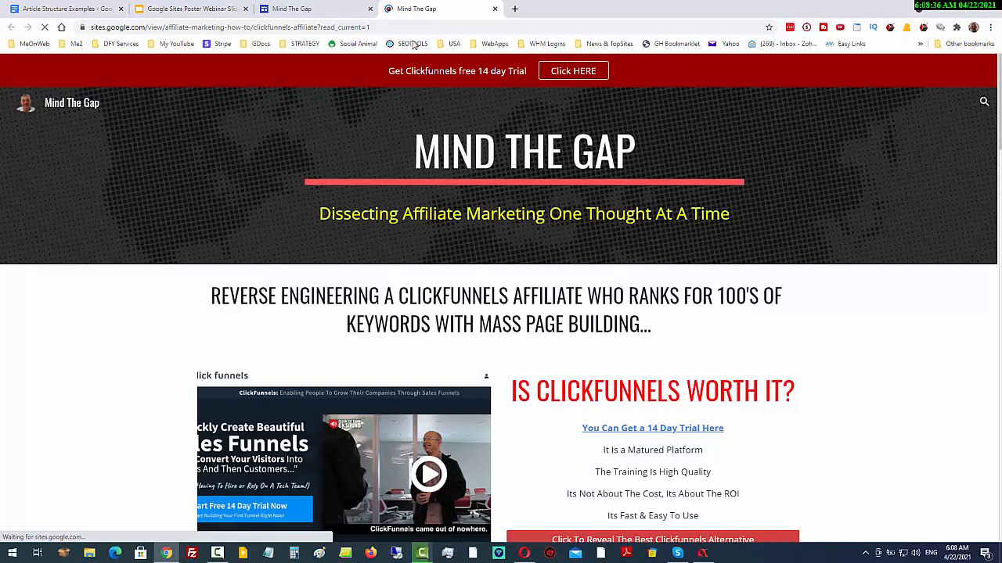
Step: Copy the published page's address, ending at clickfunnels-affiliate without the read_current parameter
click(319, 27)
right_click(310, 30)
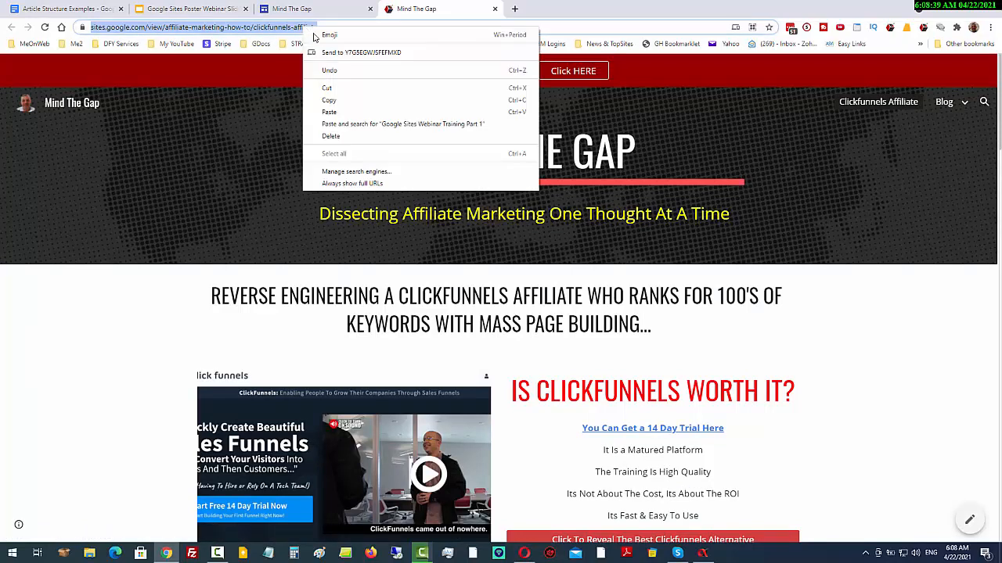
click(349, 102)
click(327, 28)
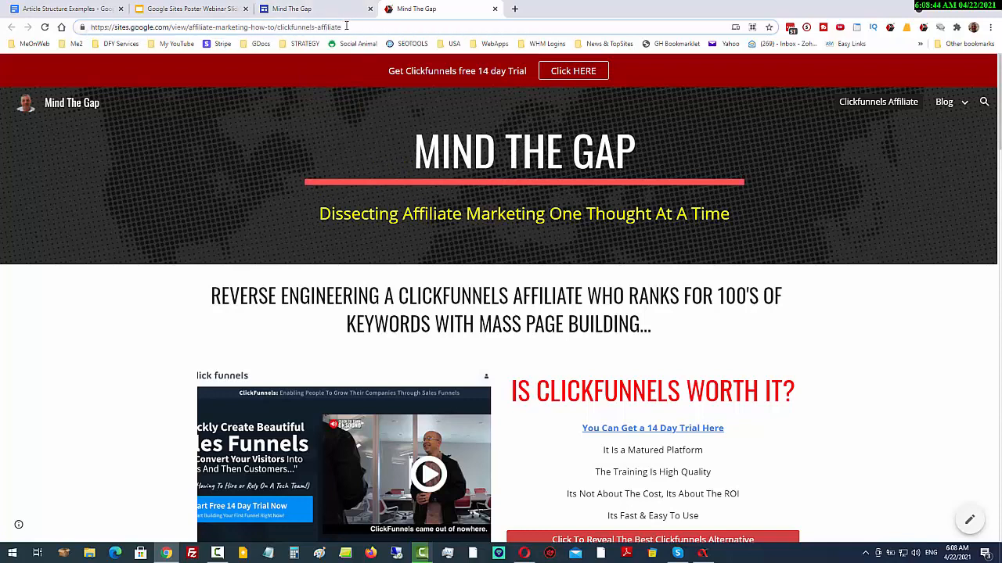
drag(344, 29, 44, 39)
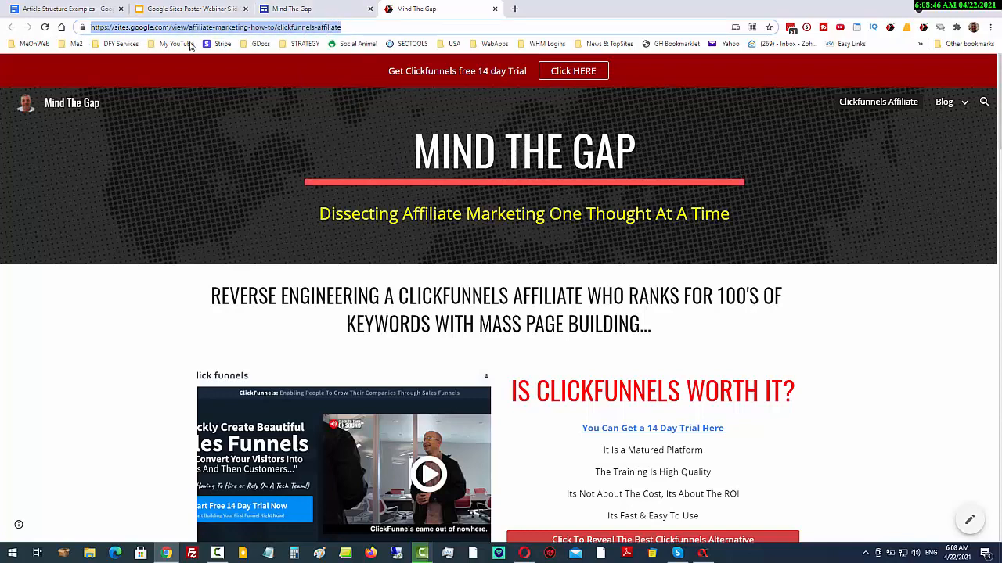
right_click(243, 29)
click(292, 107)
Step: Return to Google Sites Poster and paste the copied page address as the project's Money Video Url
click(702, 553)
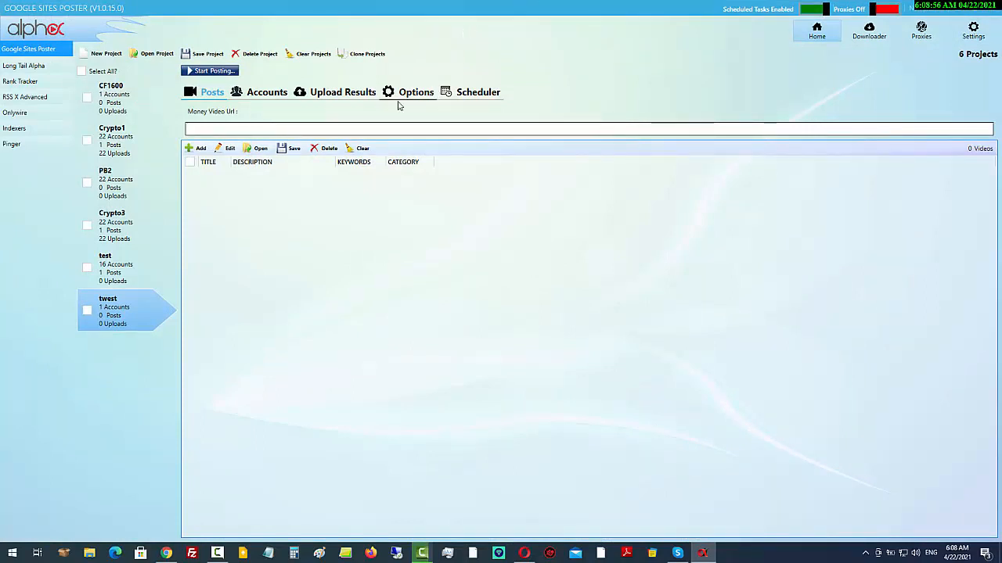
right_click(342, 130)
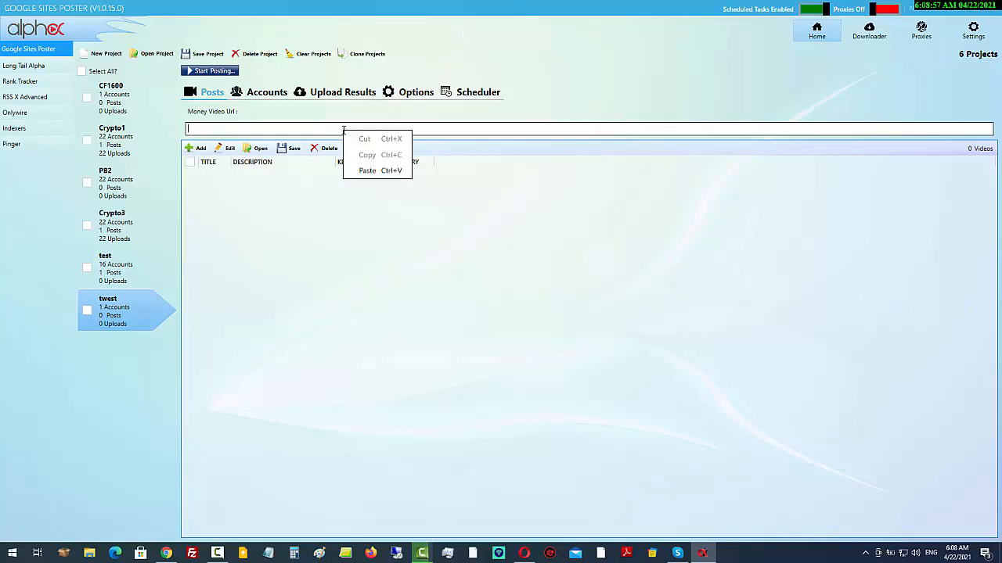
click(380, 169)
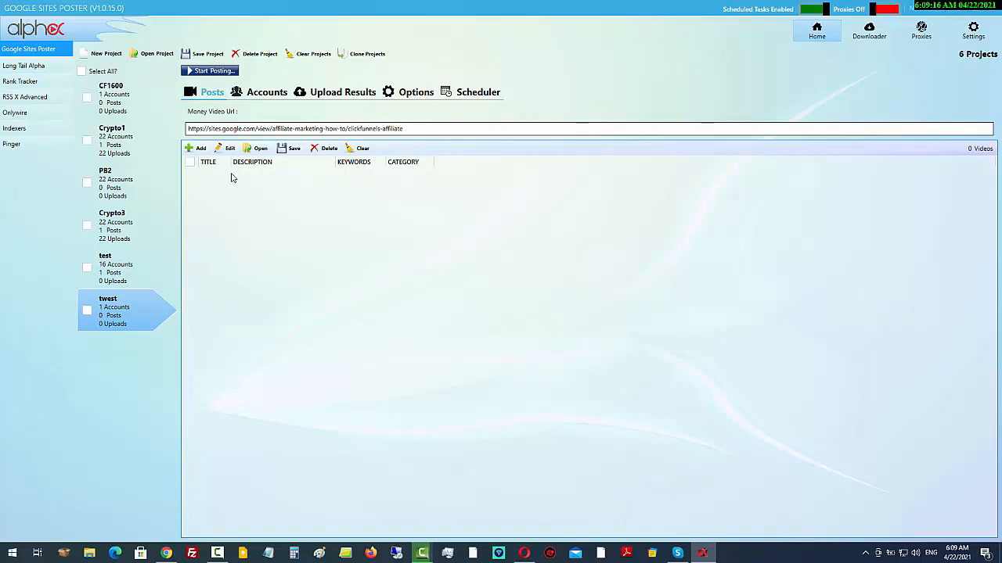
Step: Start a new post for the twest project and insert the %title% token into its description
click(191, 150)
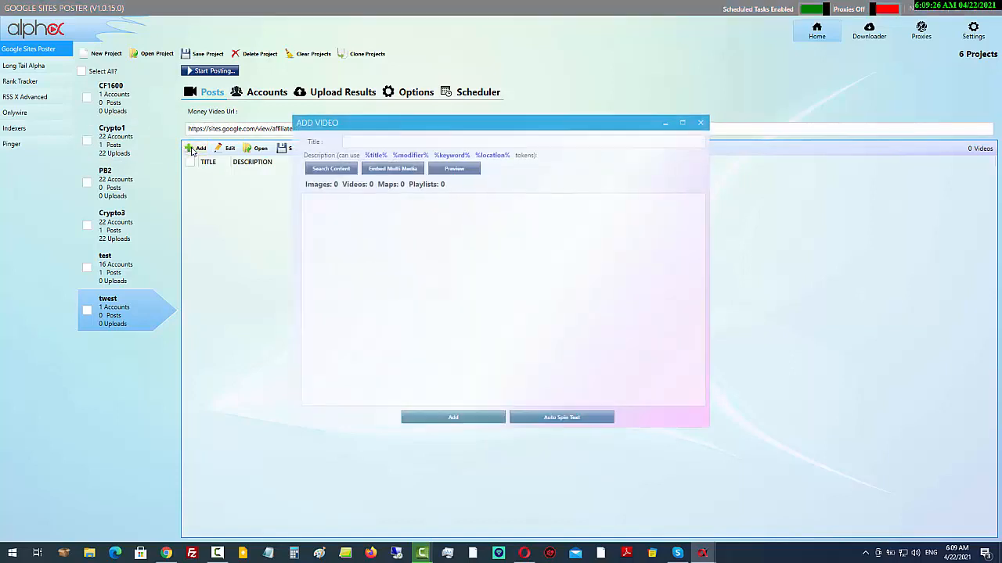
drag(499, 123, 378, 49)
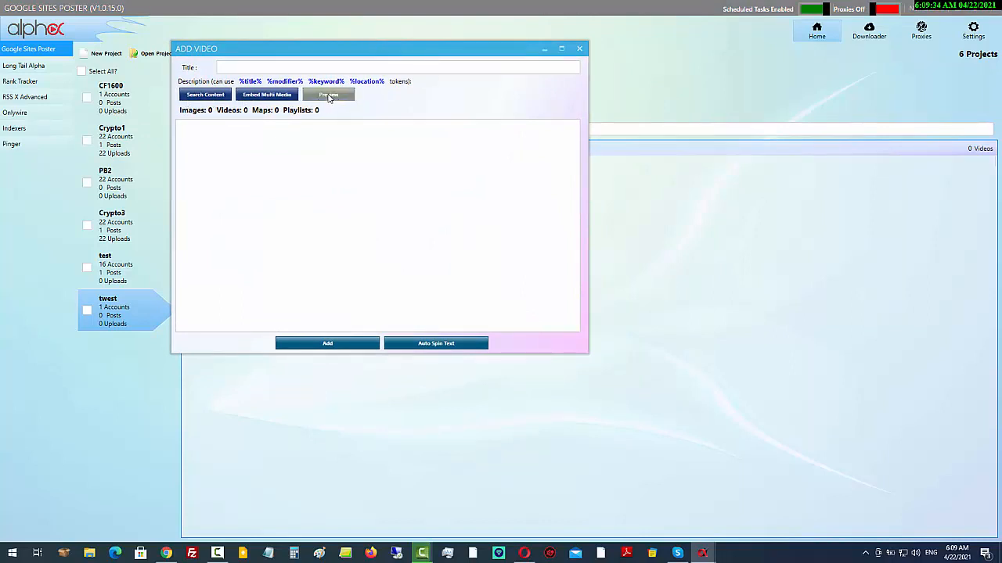
click(213, 127)
click(250, 81)
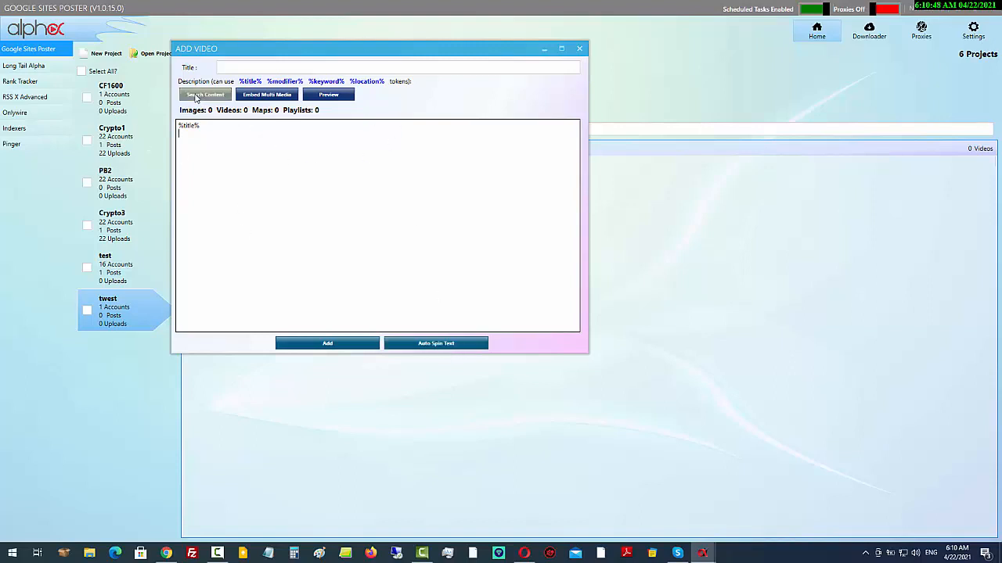
Step: Look at the content sources available for fetching description text, leaving the fetch settings without scraping anything
click(220, 97)
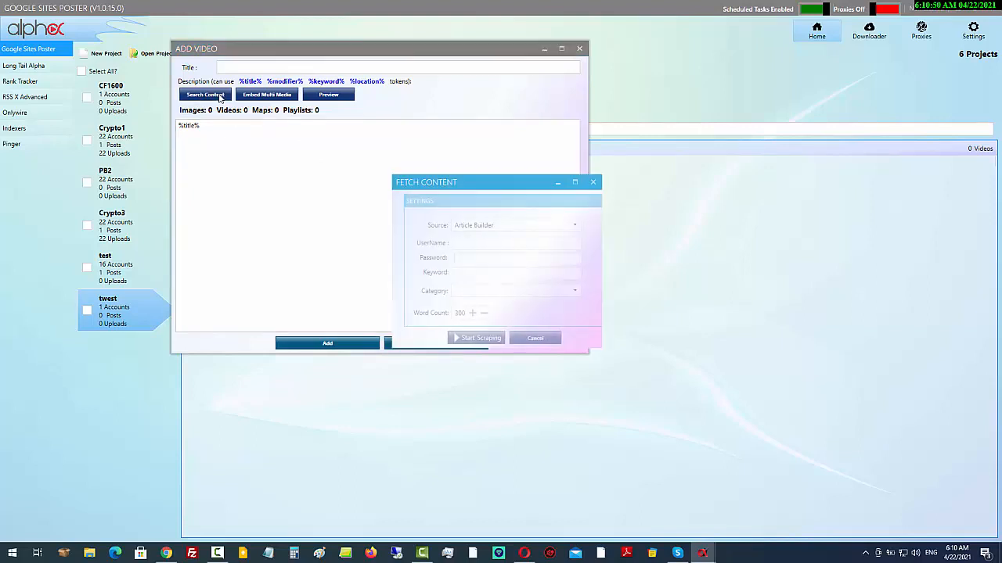
click(502, 226)
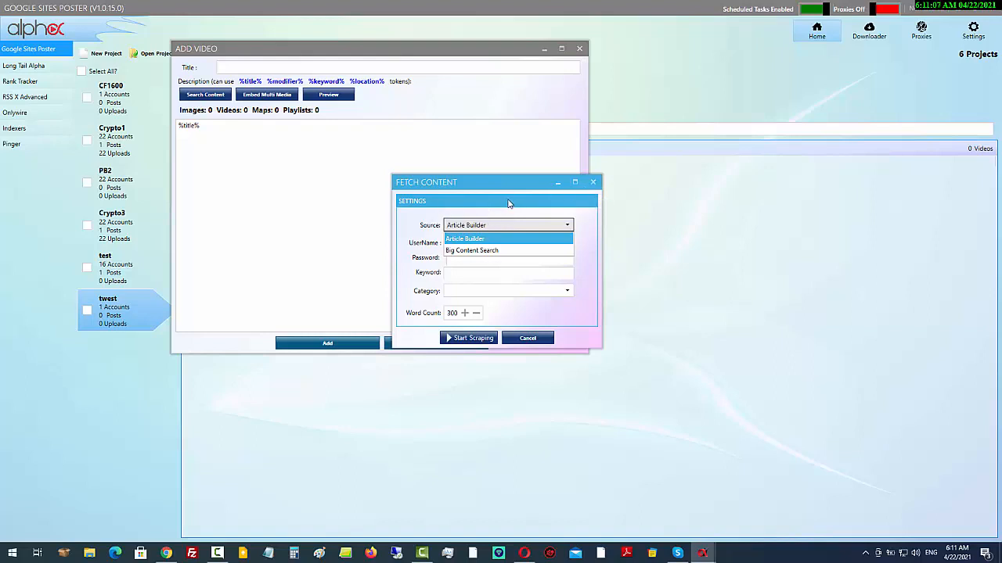
click(594, 184)
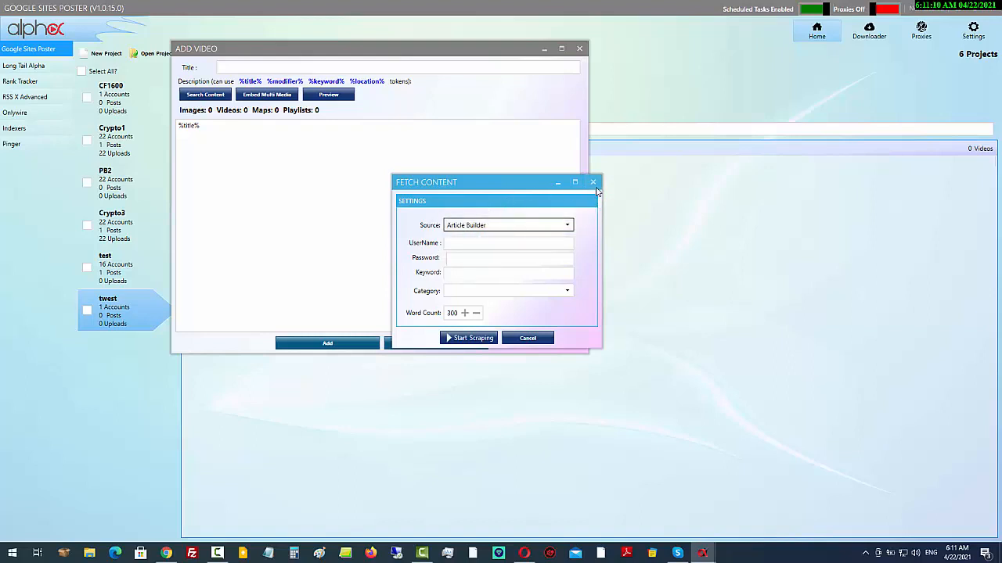
click(594, 185)
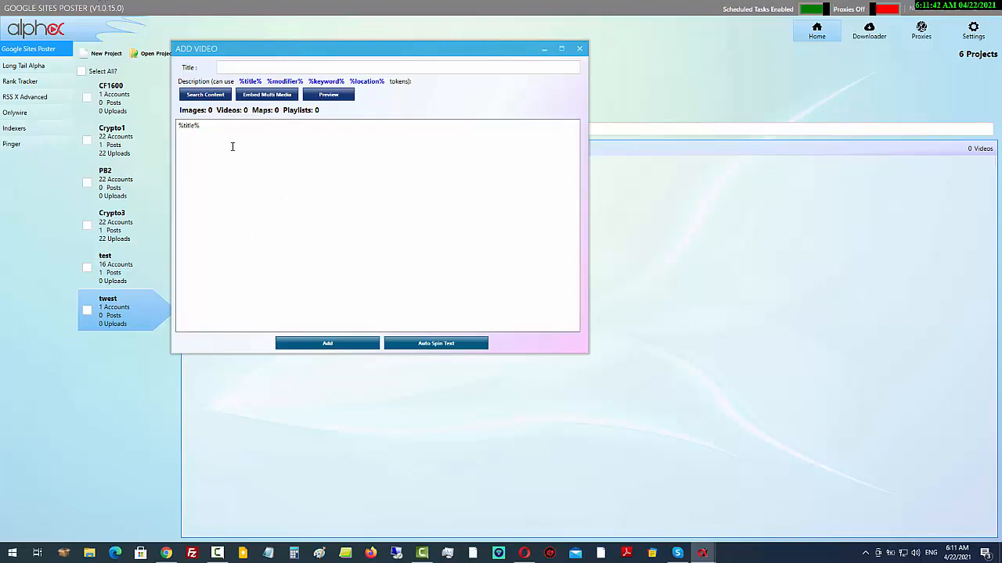
Step: Add a blank line below the %title% token in the post description
click(219, 128)
key(Return)
key(Return)
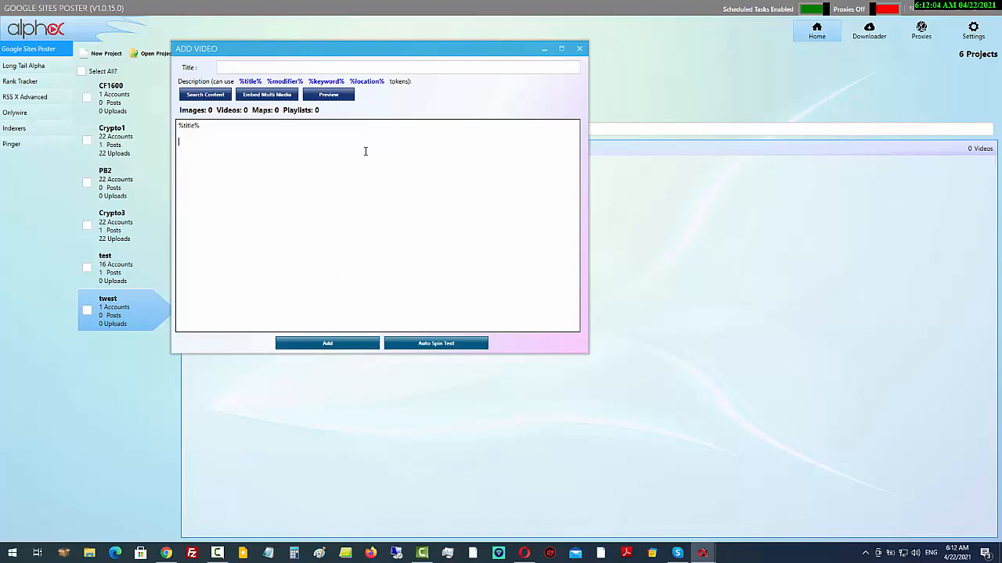
Step: Open the post's multimedia search in a maximized window and search for images with the keyword crypto
click(274, 97)
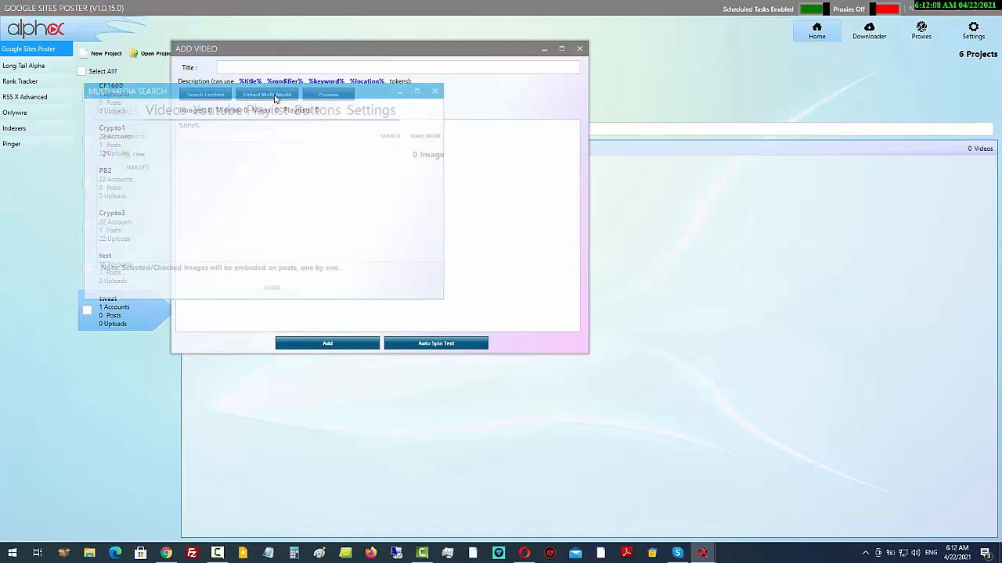
click(417, 92)
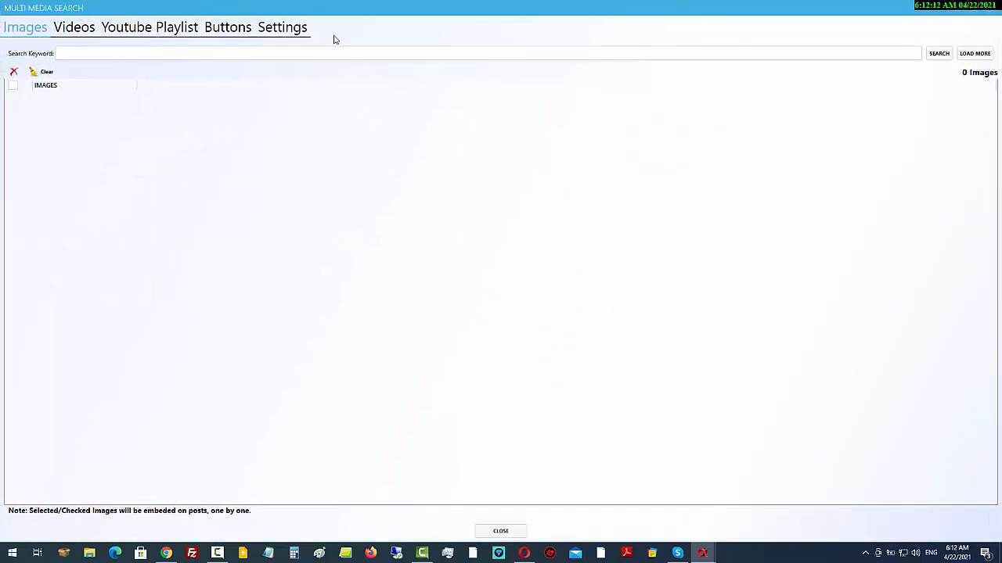
click(83, 52)
text(crypto)
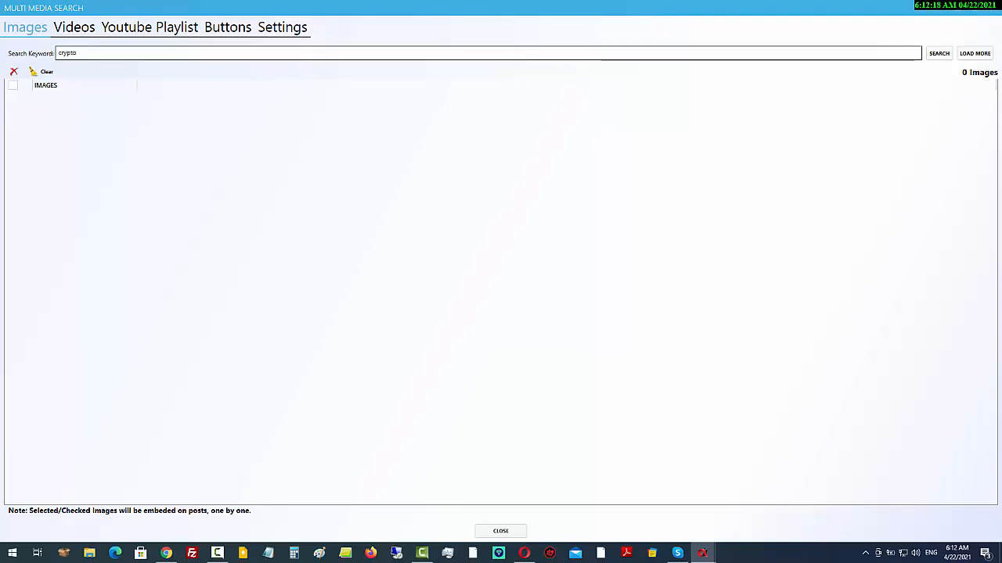
click(939, 53)
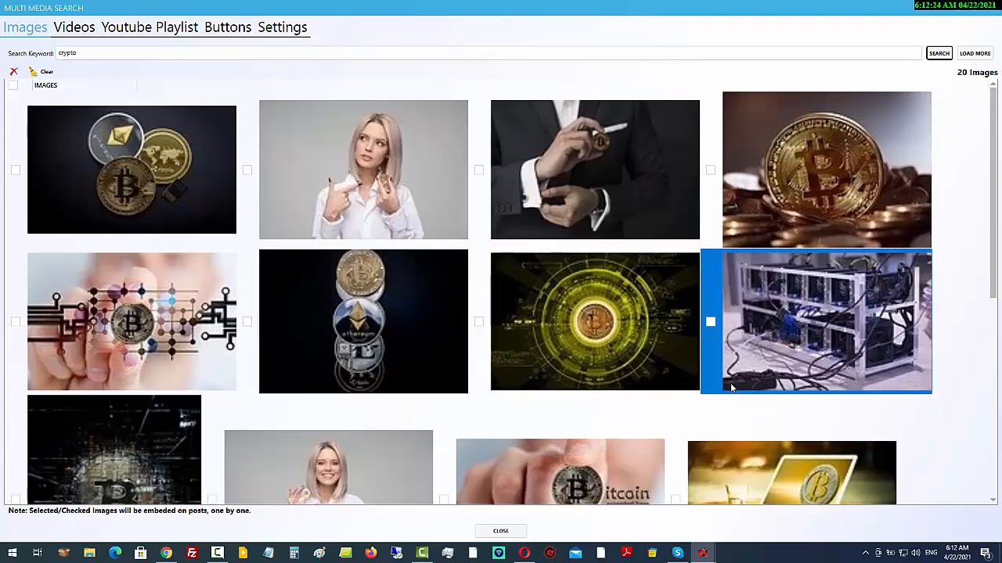
Step: Load two more batches of crypto images and select all of them for embedding
scroll(730, 383, down, 4)
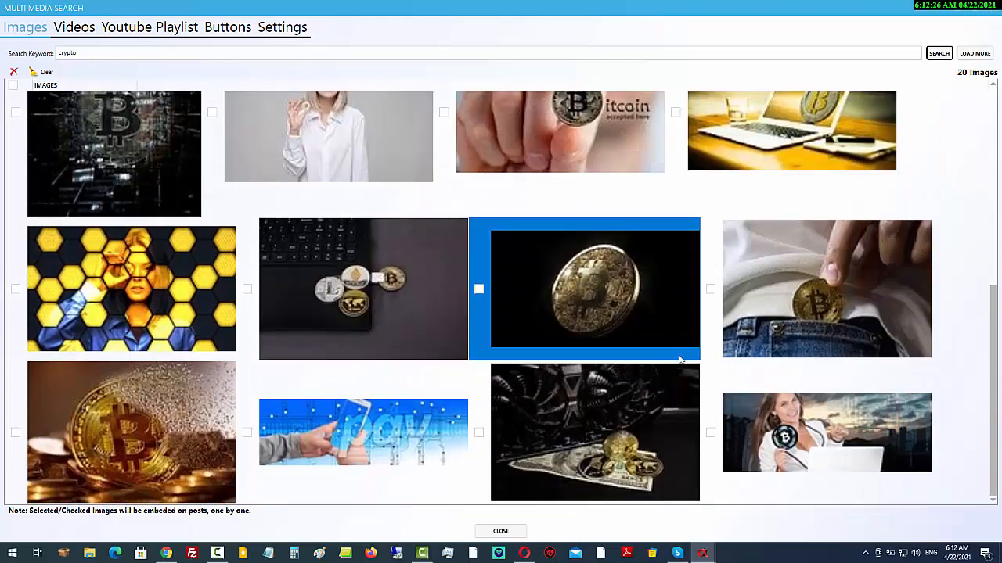
click(976, 55)
click(977, 55)
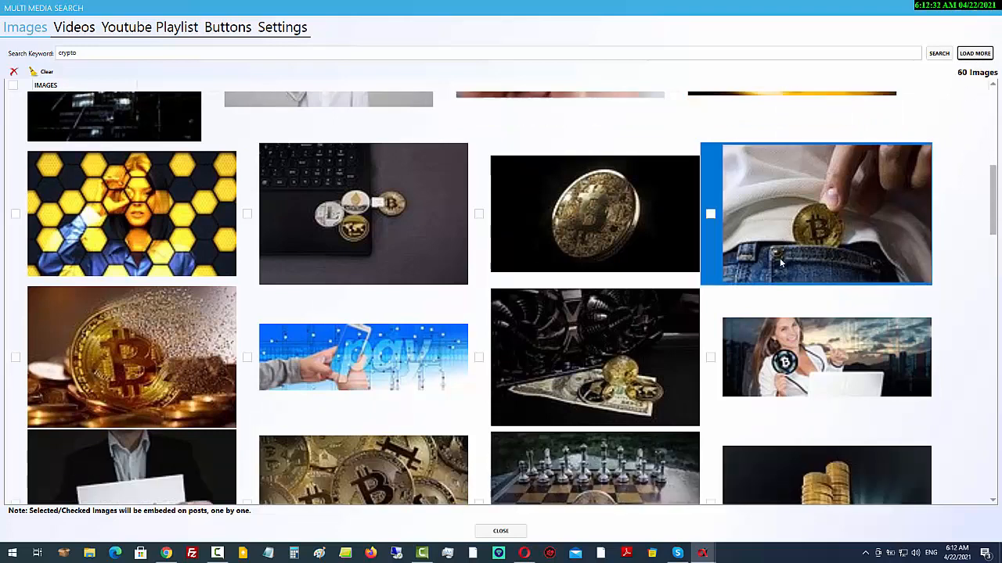
scroll(780, 264, up, 3)
click(16, 87)
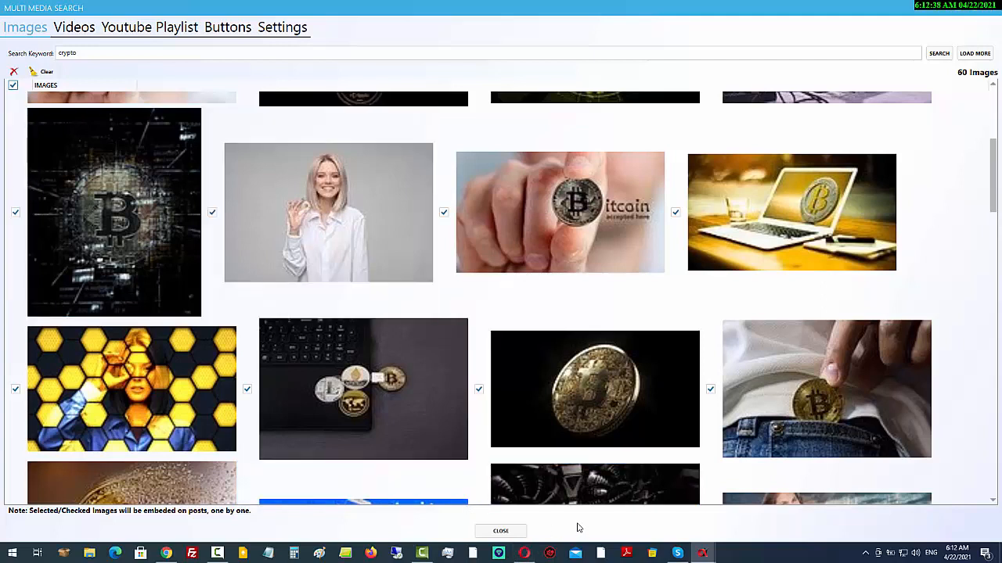
Step: Search for videos to embed with the keyword crypto
click(77, 30)
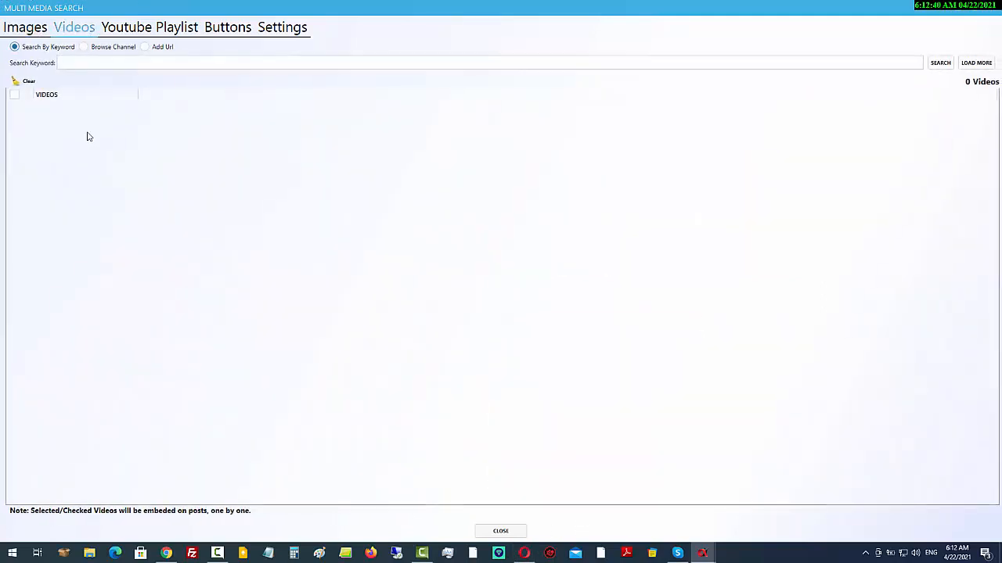
click(122, 63)
text(cry)
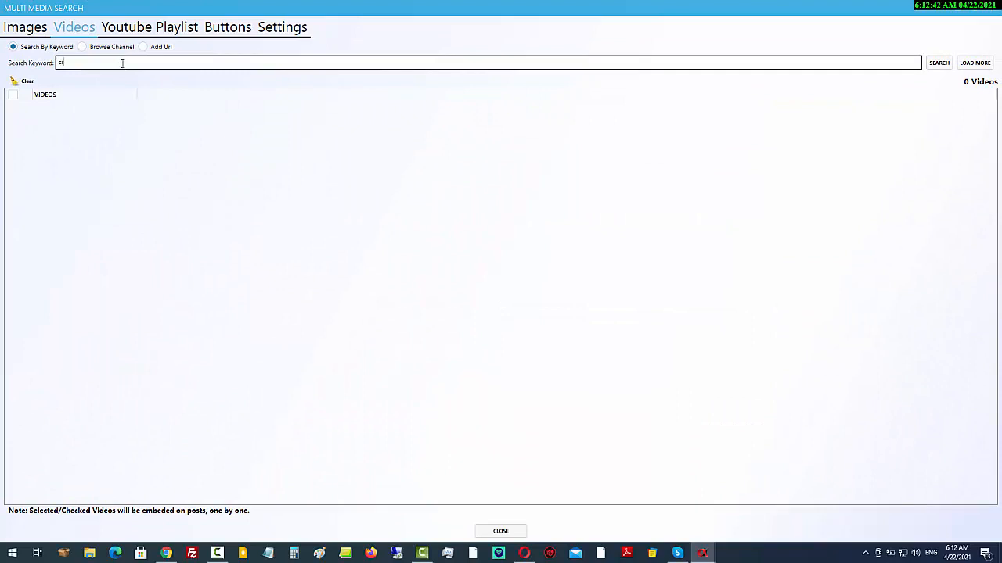
text(pto)
click(942, 67)
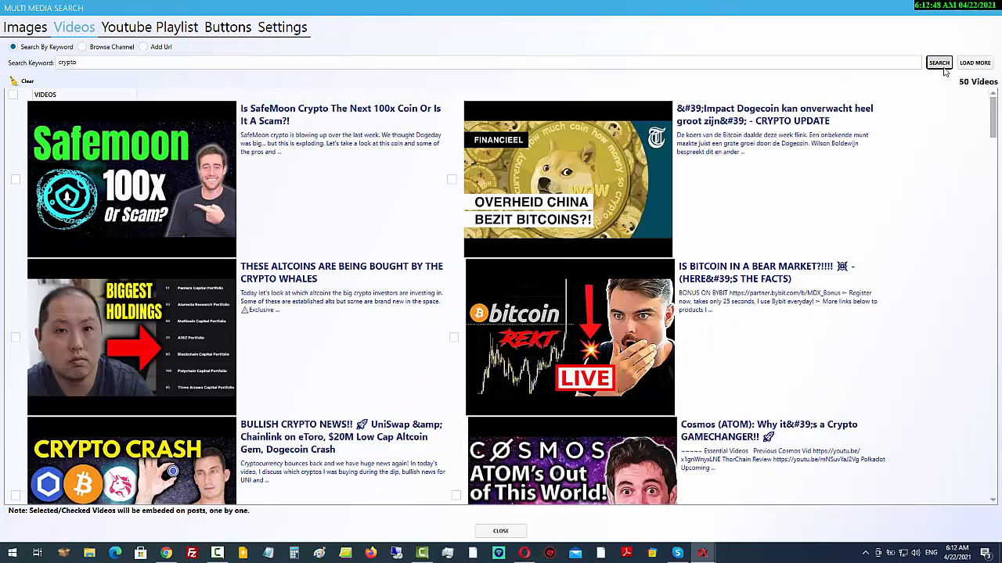
Step: Select all the crypto videos found for embedding and look over the selected images and videos
click(13, 95)
click(14, 96)
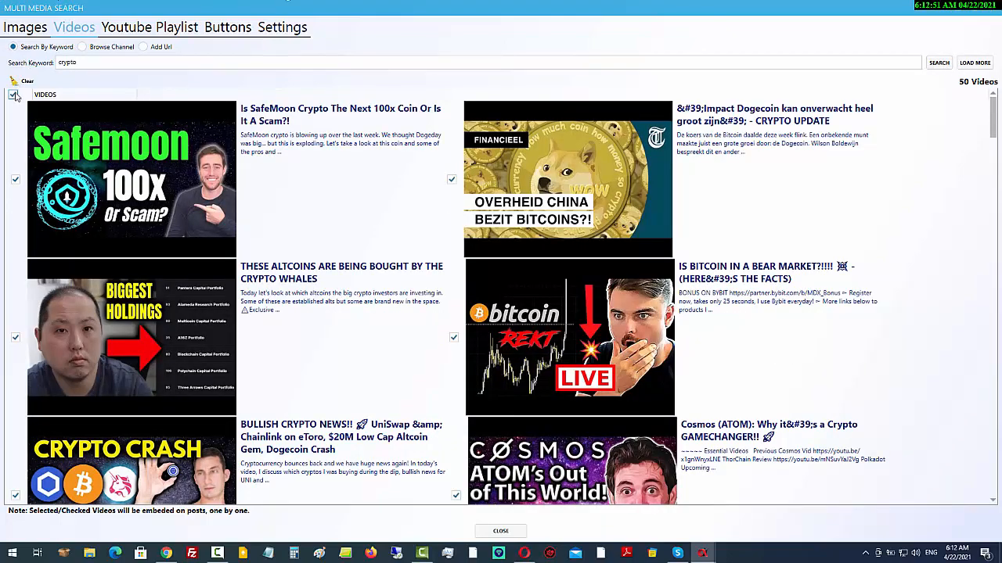
click(34, 31)
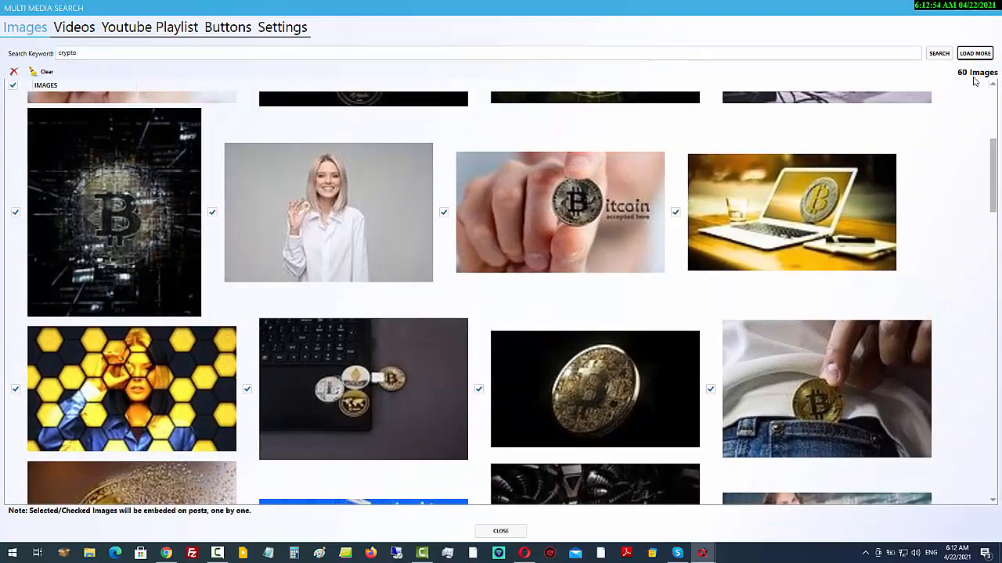
click(83, 29)
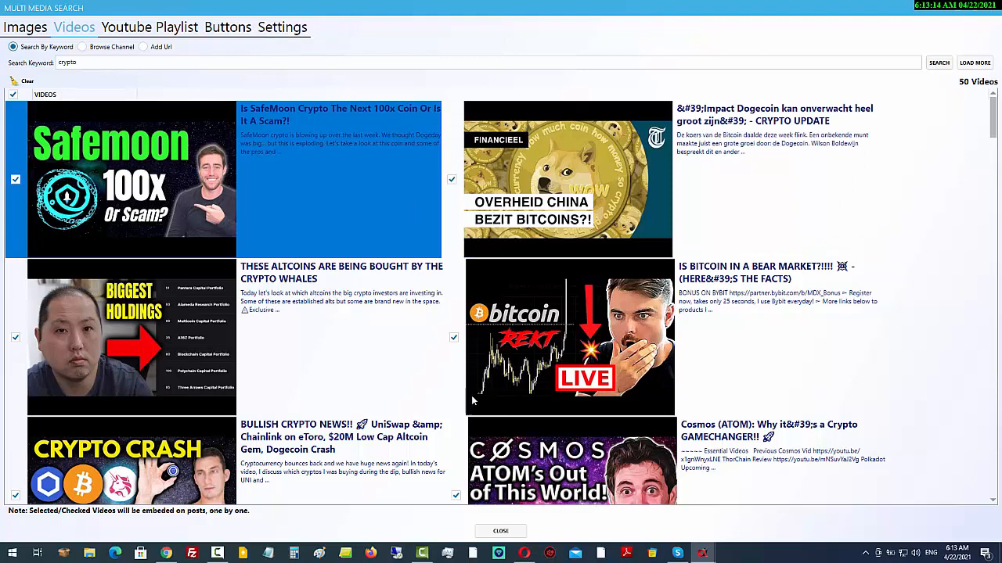
mouse_move(703, 557)
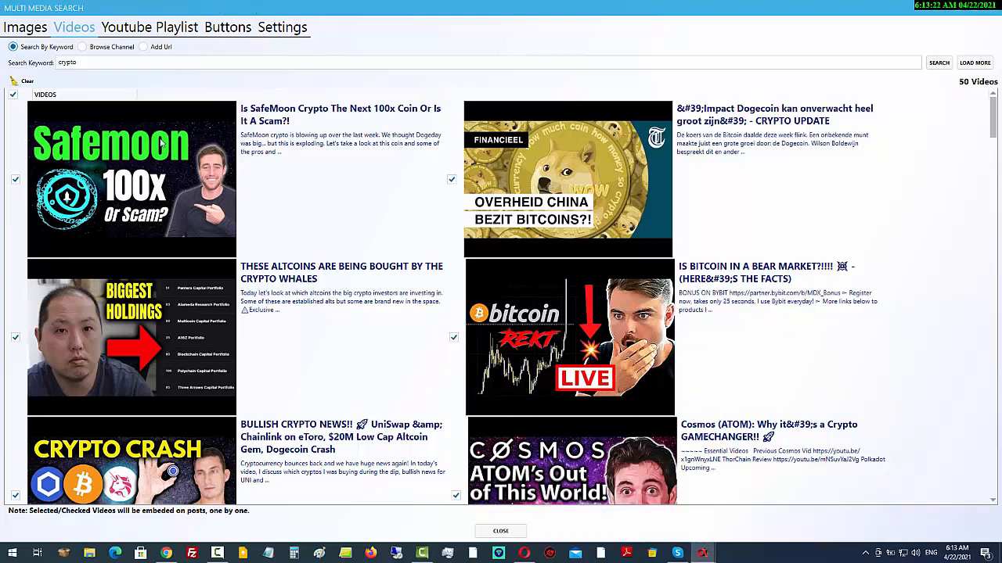
click(483, 206)
click(197, 147)
Step: Look at the option for adding videos by URL and at the YouTube playlist keyword search
click(143, 47)
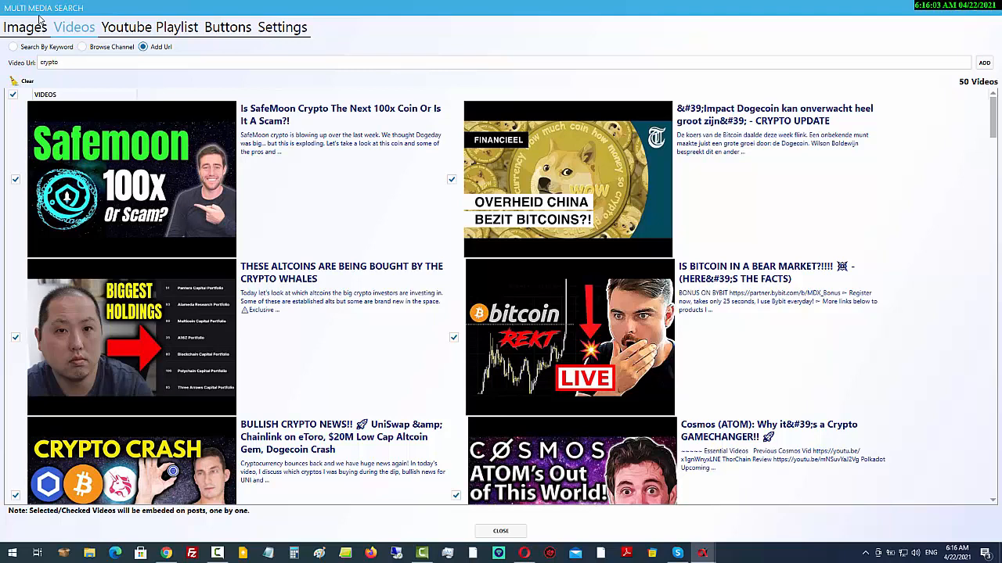
click(150, 30)
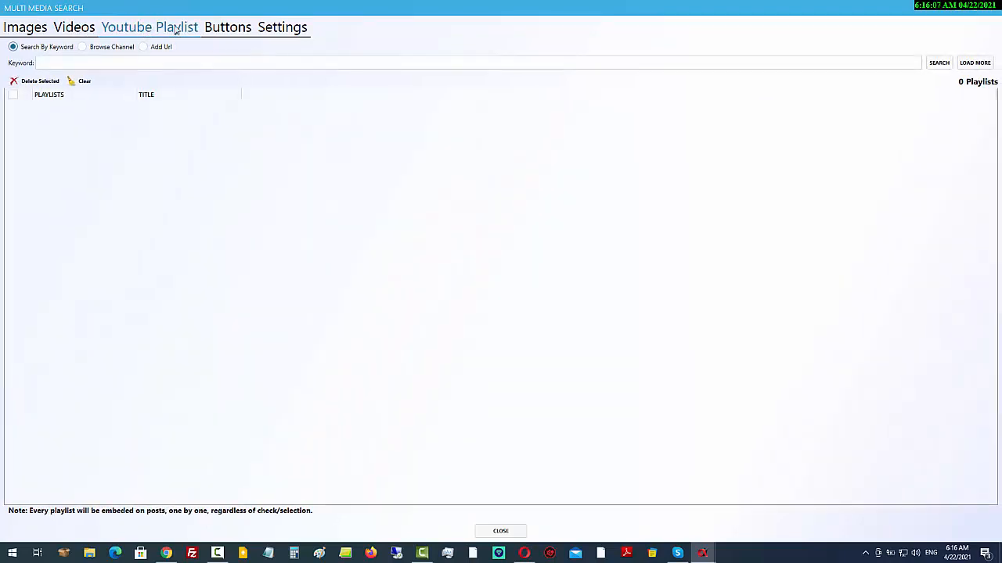
click(140, 67)
Step: Start a new embedded button and paste the link ending in /go/cryptosuite, copied from the text notes, as its URL
click(229, 29)
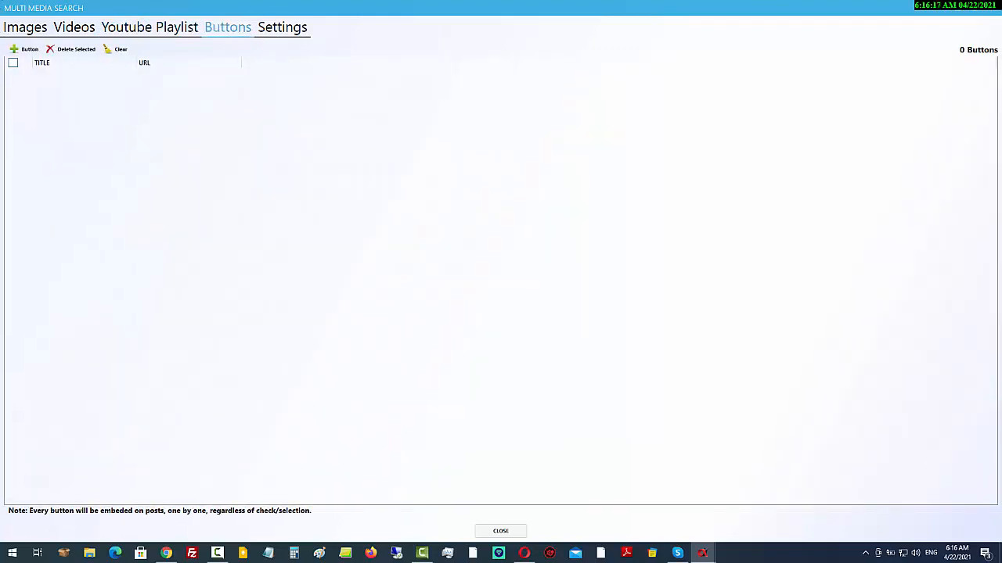
click(269, 553)
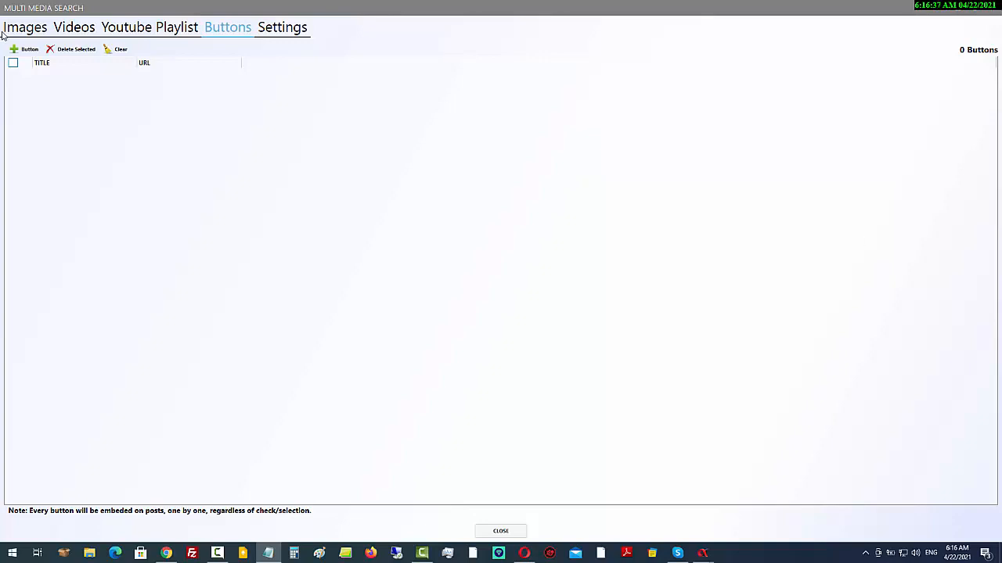
click(24, 48)
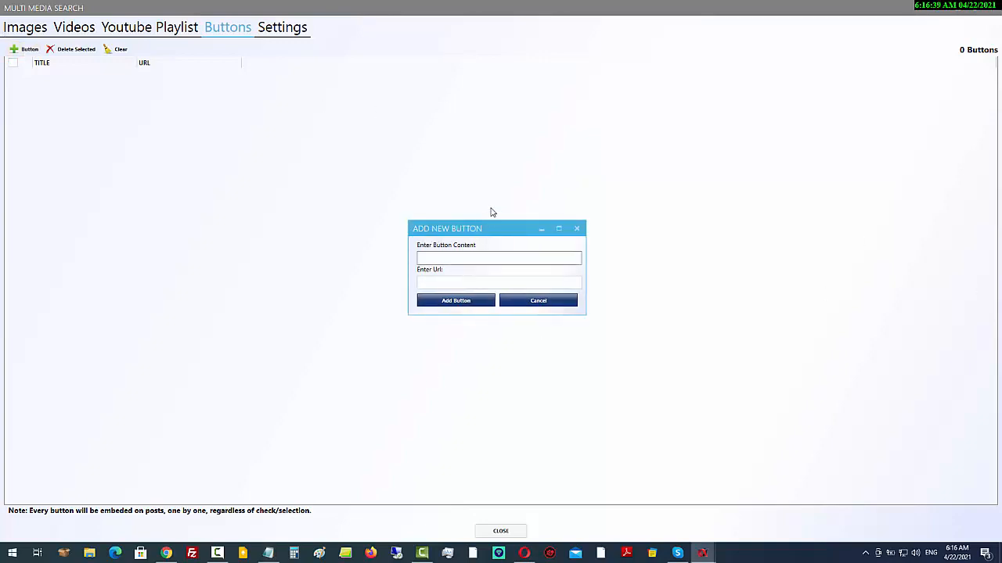
click(467, 281)
right_click(464, 282)
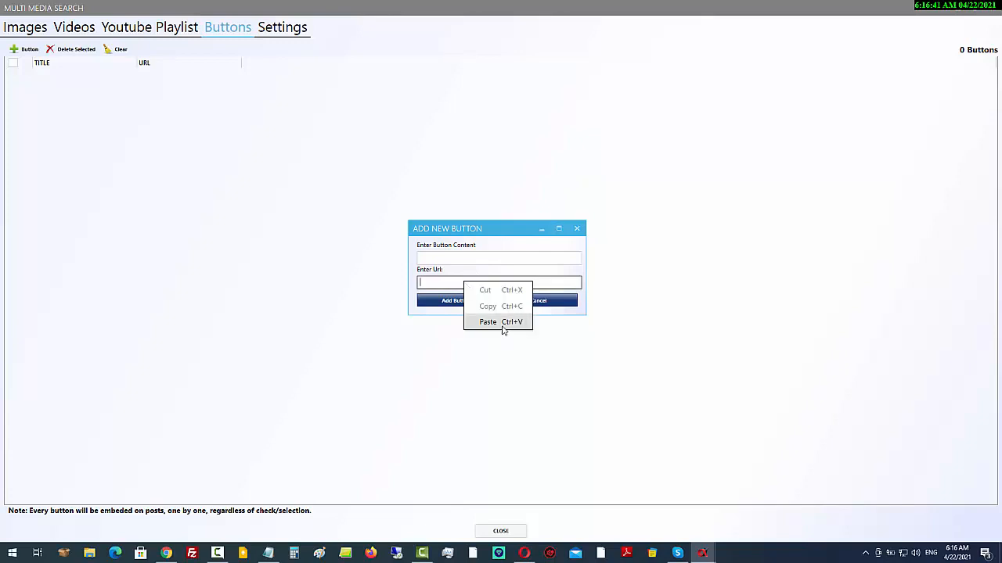
click(502, 323)
Step: Add the button with the content "Take a Dollar Trial For Cryptosuite" from the notes and tick it in the button list
click(268, 554)
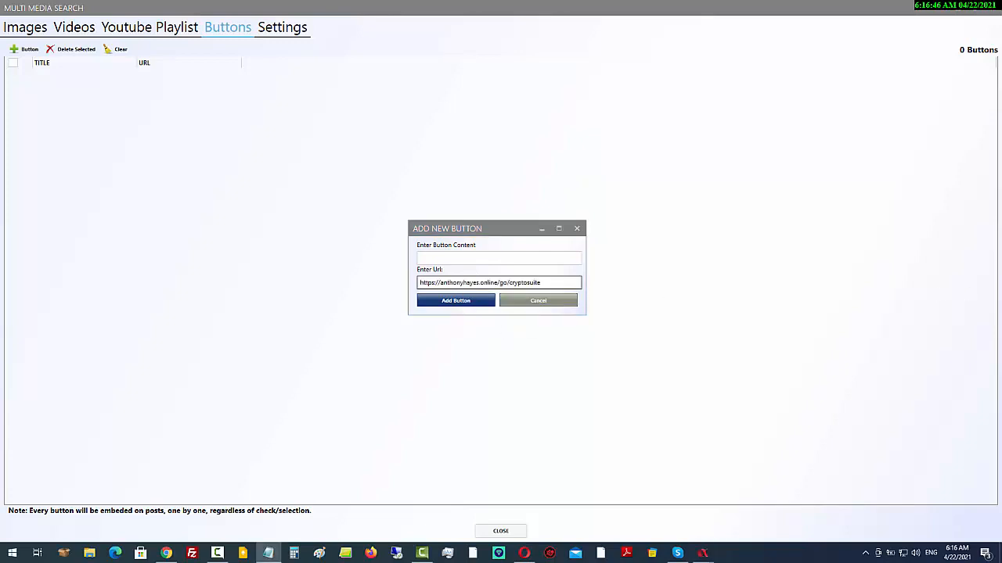
click(475, 259)
right_click(474, 259)
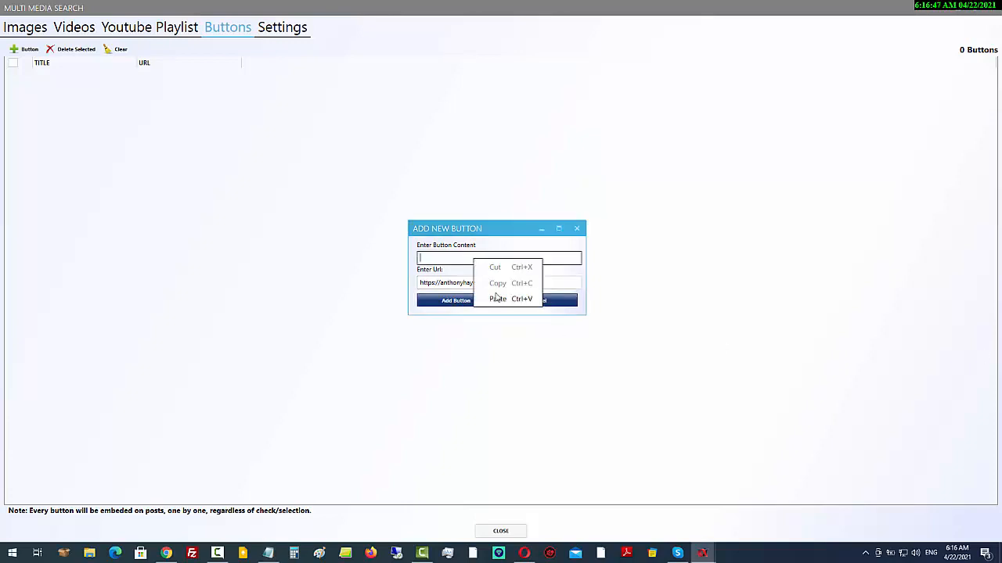
click(505, 300)
click(462, 300)
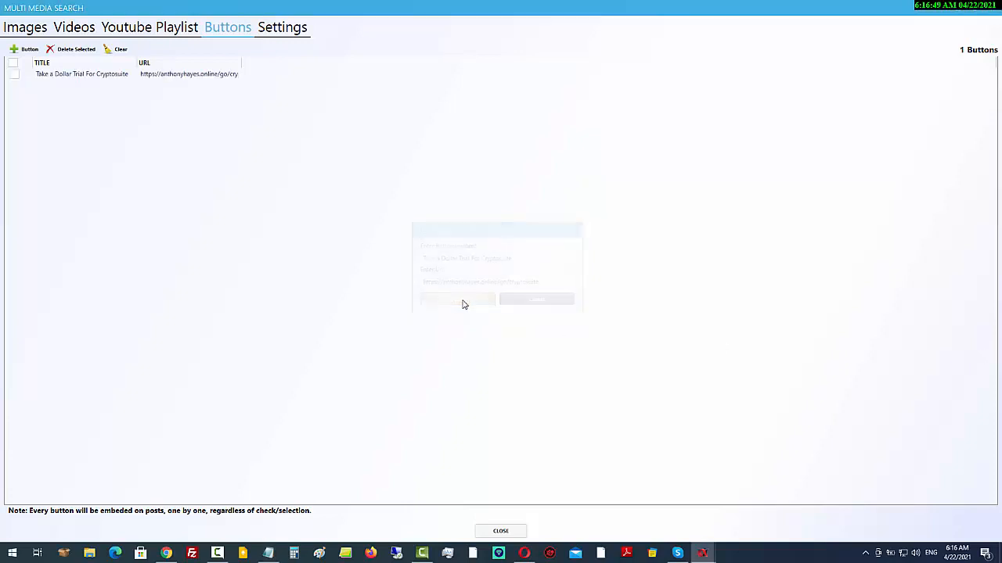
click(30, 73)
click(14, 74)
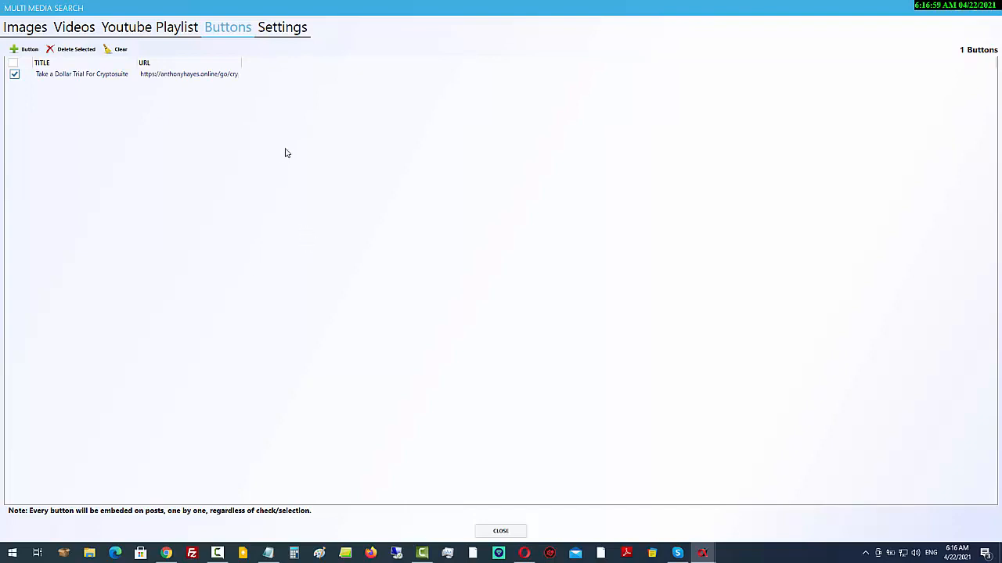
Step: Add a second button "Earn & Get Paid In Cryptocurrency" with the link ending in /go/paxful, and select all buttons
click(19, 49)
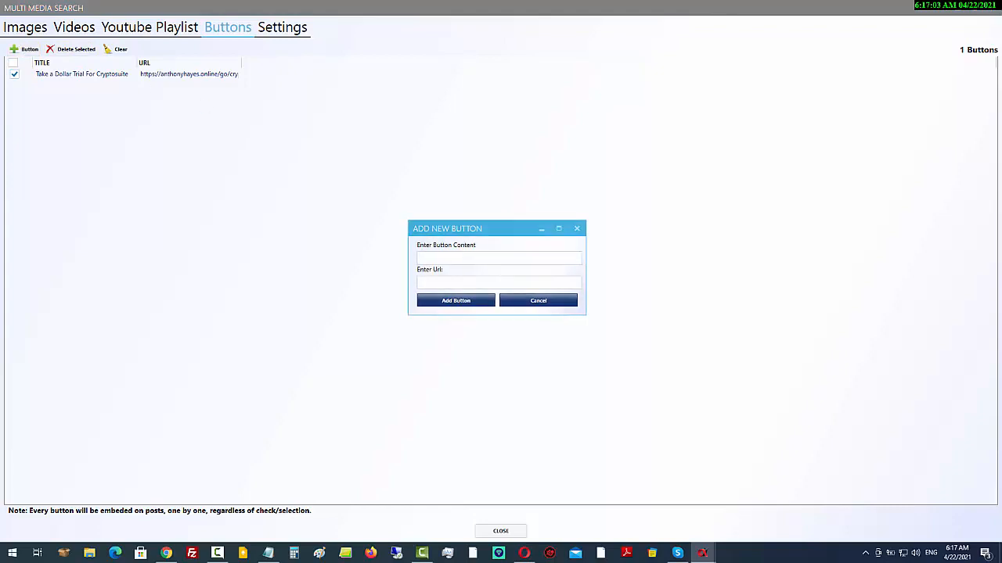
key(alt+Tab)
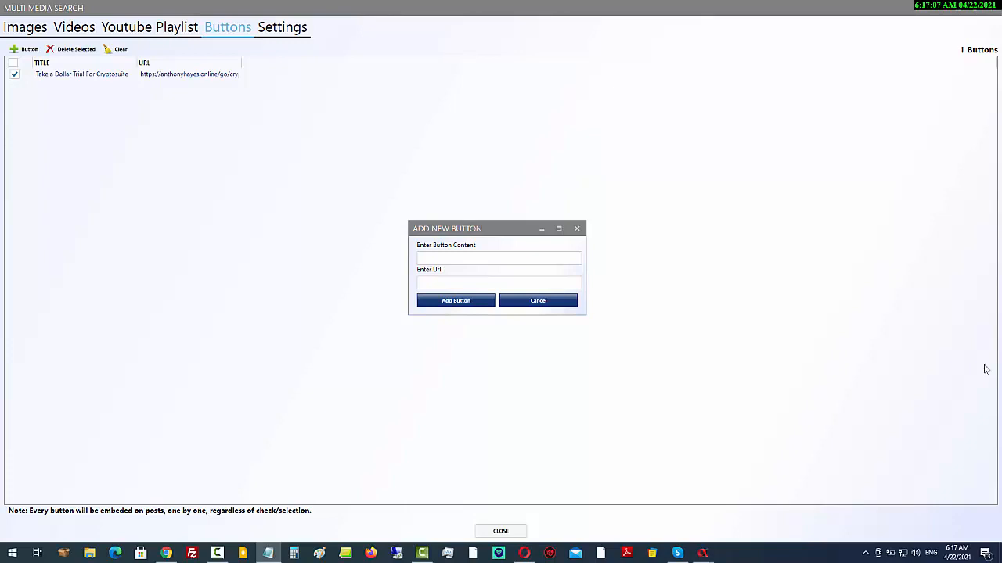
right_click(489, 259)
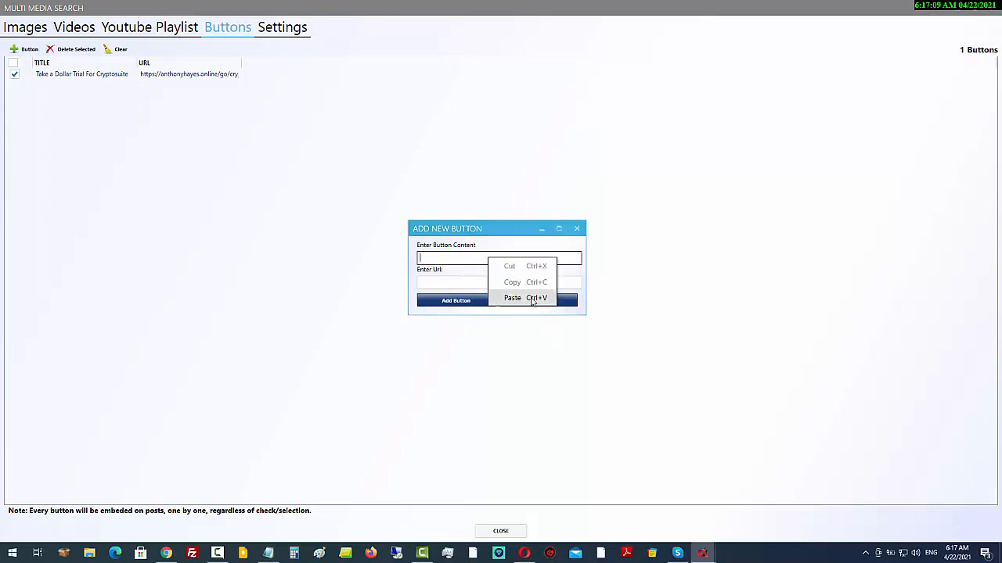
click(532, 299)
key(alt+Tab)
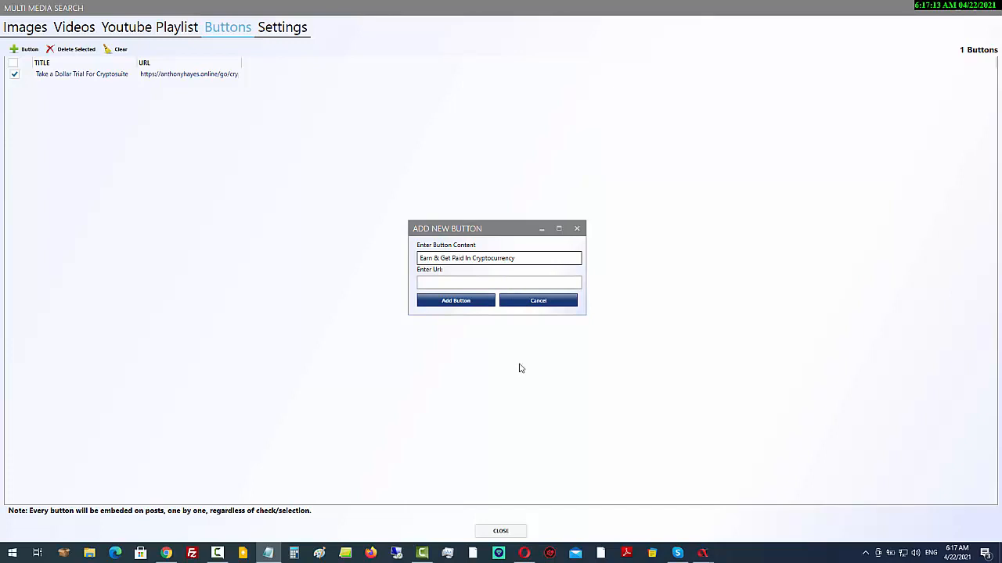
click(472, 282)
right_click(471, 280)
click(497, 319)
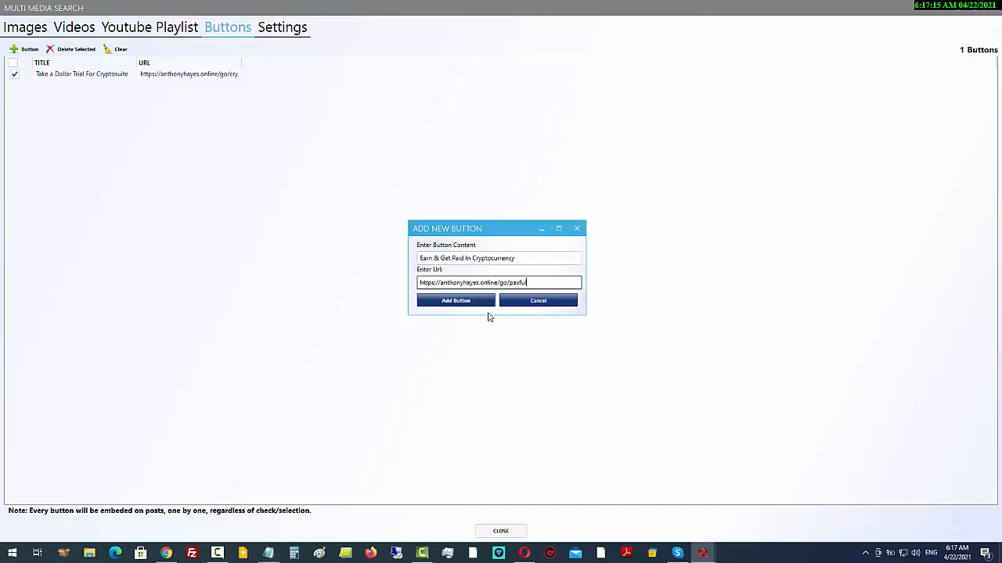
click(460, 302)
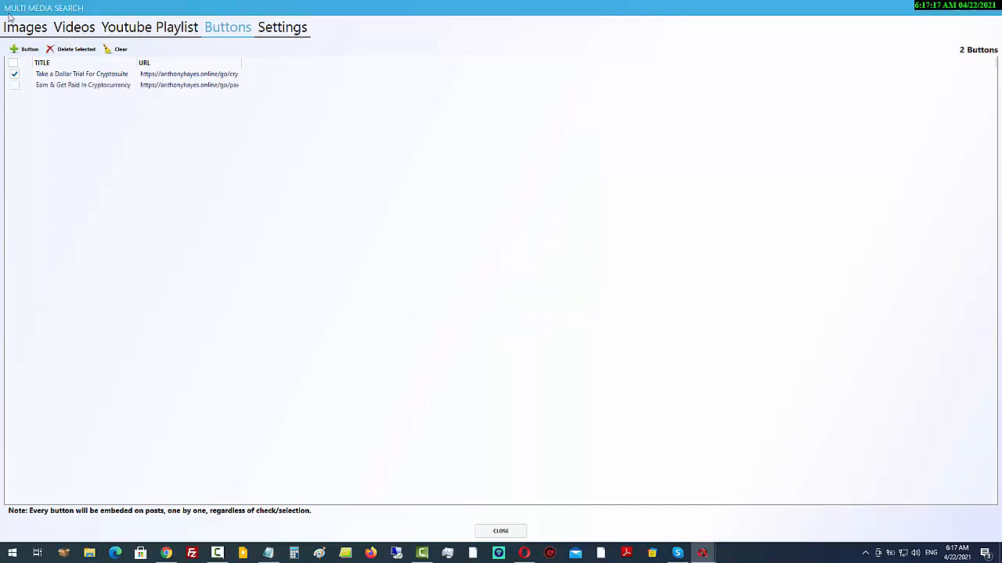
click(14, 63)
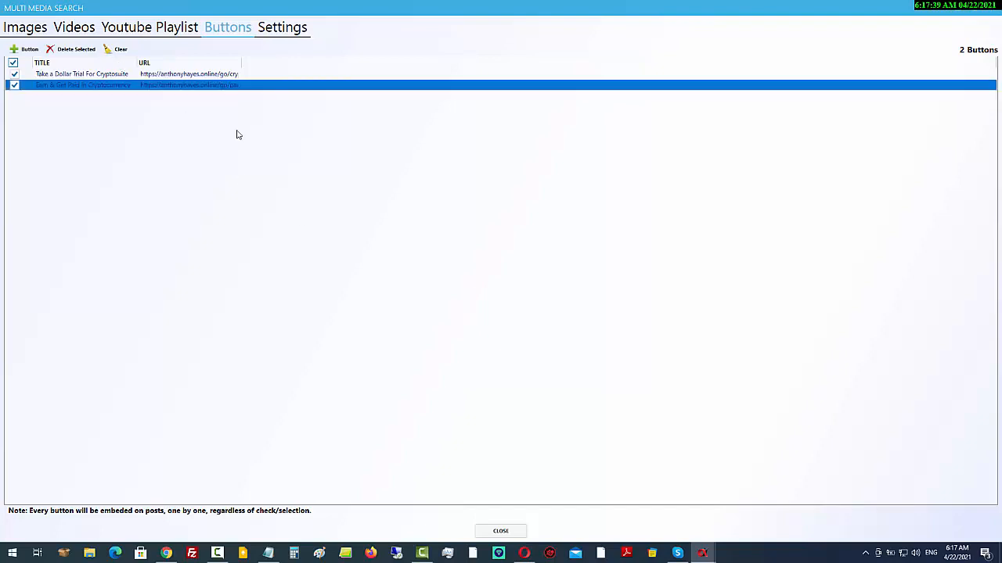
Step: Adjust the title and URL column widths in the button list to review both buttons' full texts and links
drag(241, 63, 278, 65)
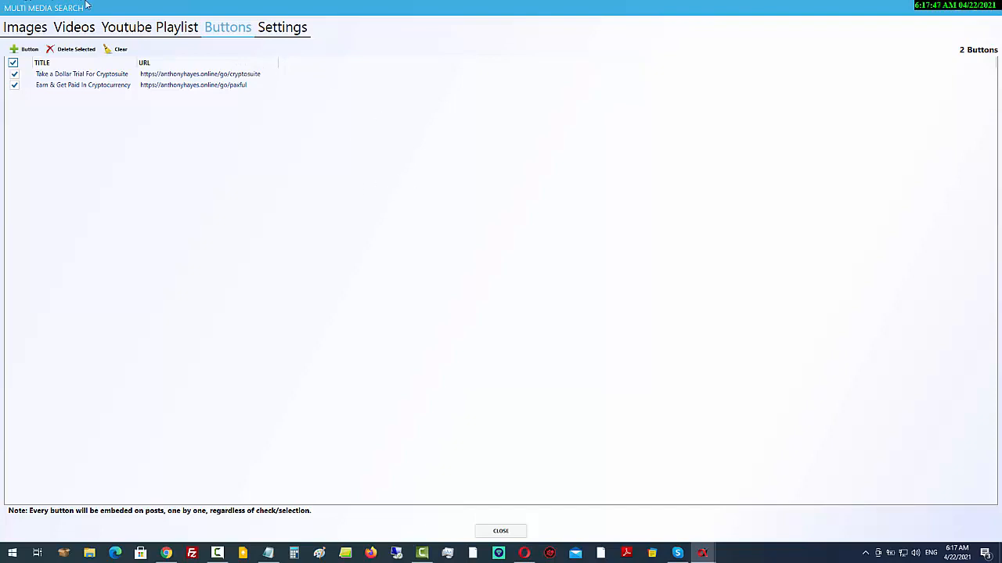
click(84, 75)
click(87, 114)
drag(136, 62, 237, 62)
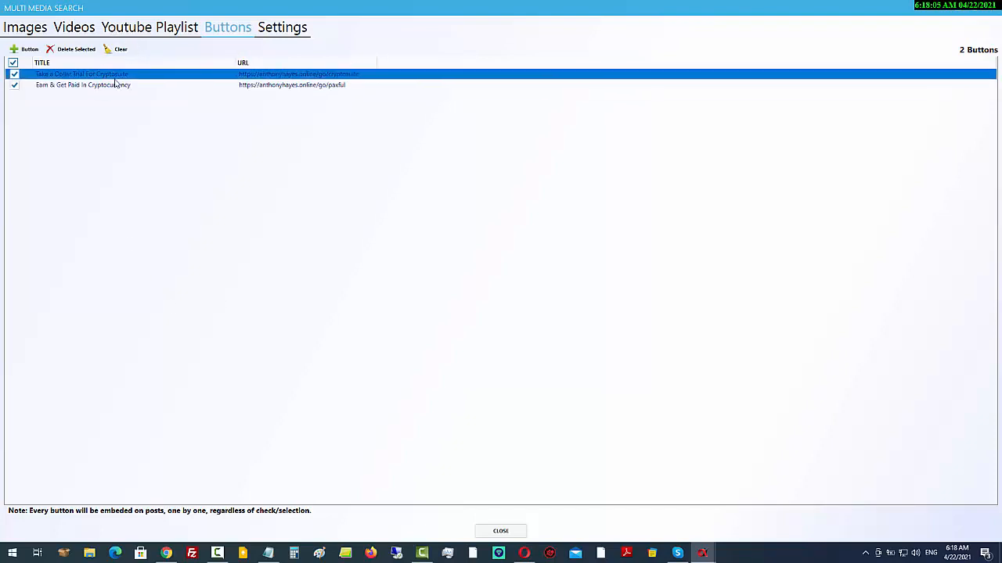
click(104, 88)
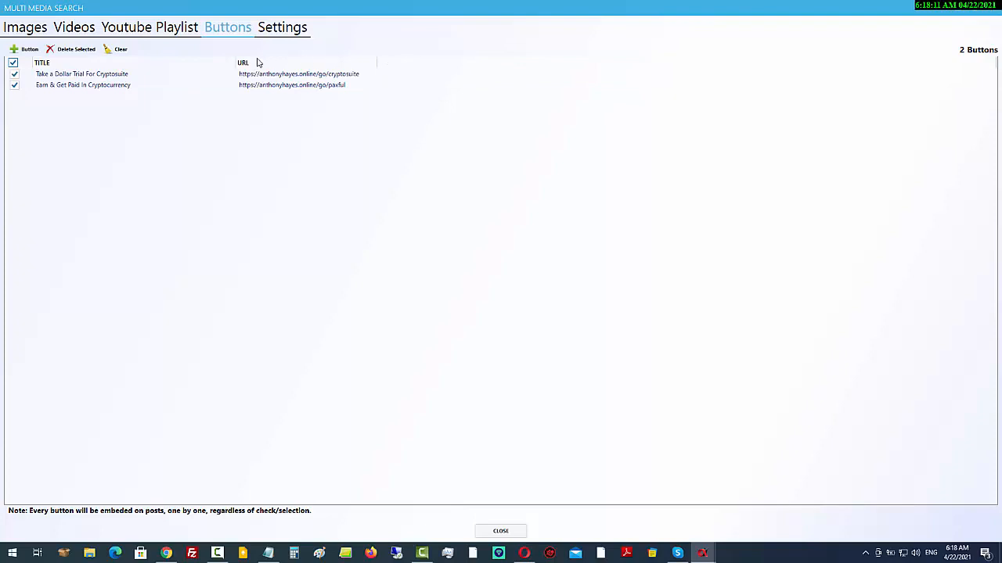
drag(234, 63, 143, 67)
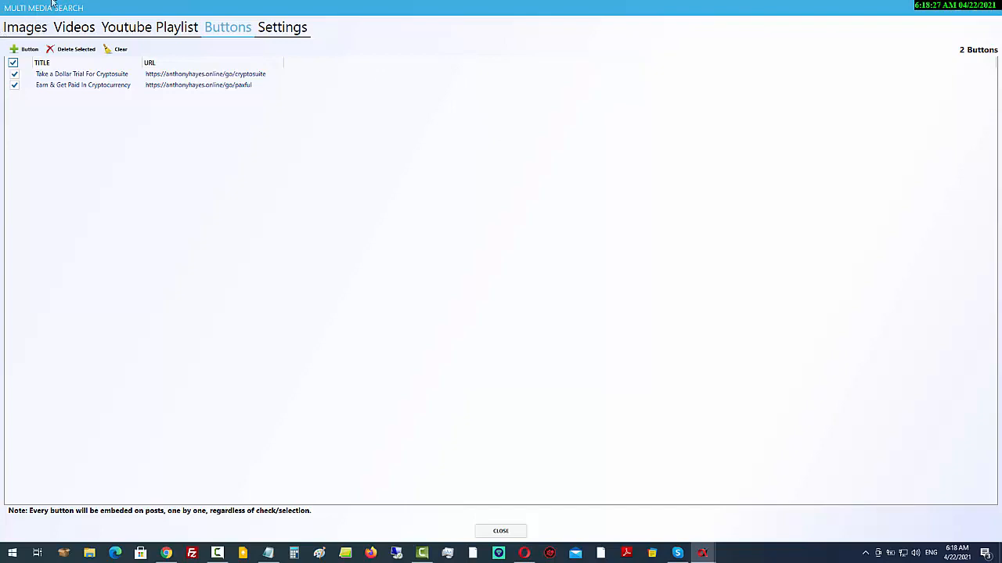
Step: Close the multimedia search, title the post "Crytocurrenbci Tradding talk" and add it to the twest project's posts
click(995, 7)
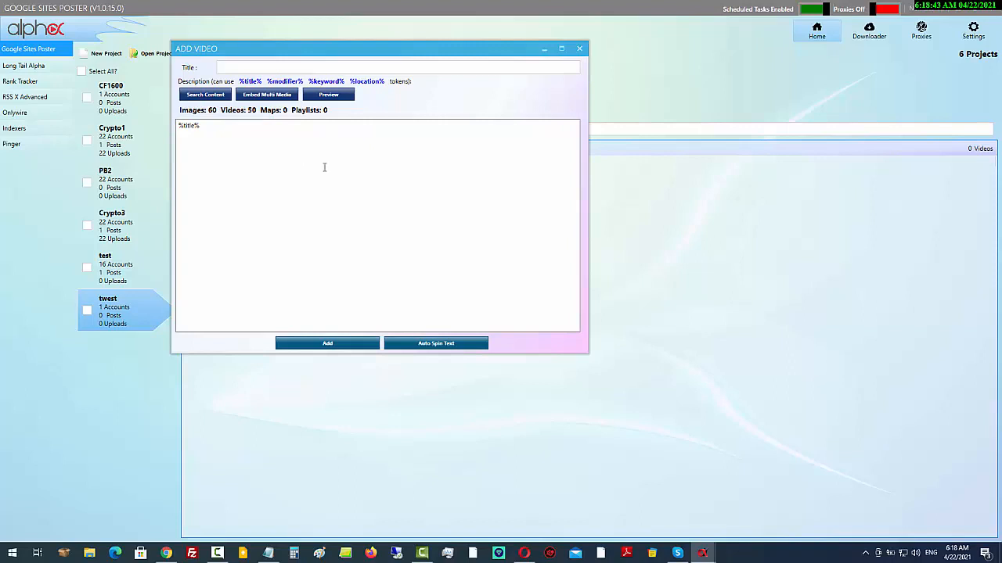
click(205, 125)
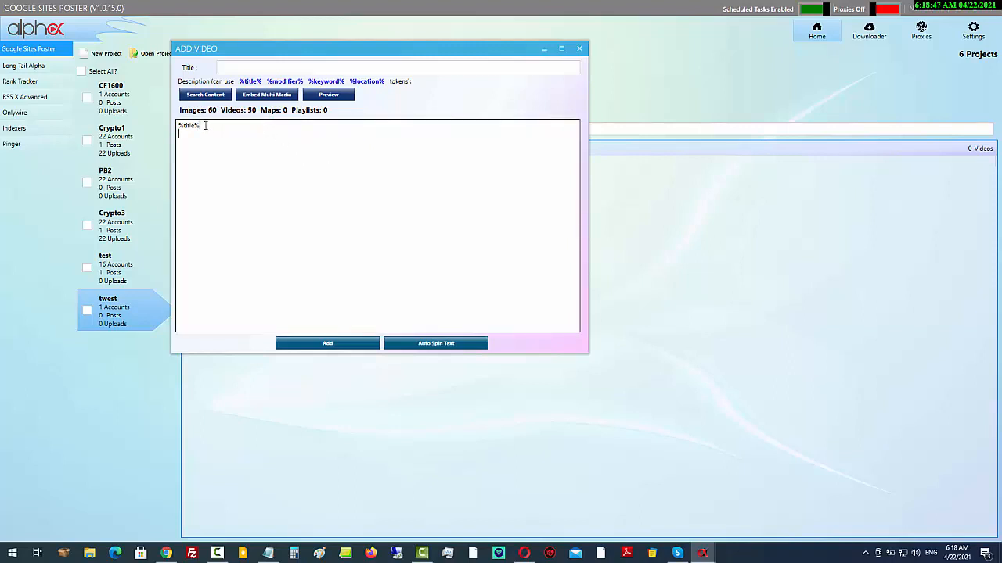
key(Return)
click(248, 68)
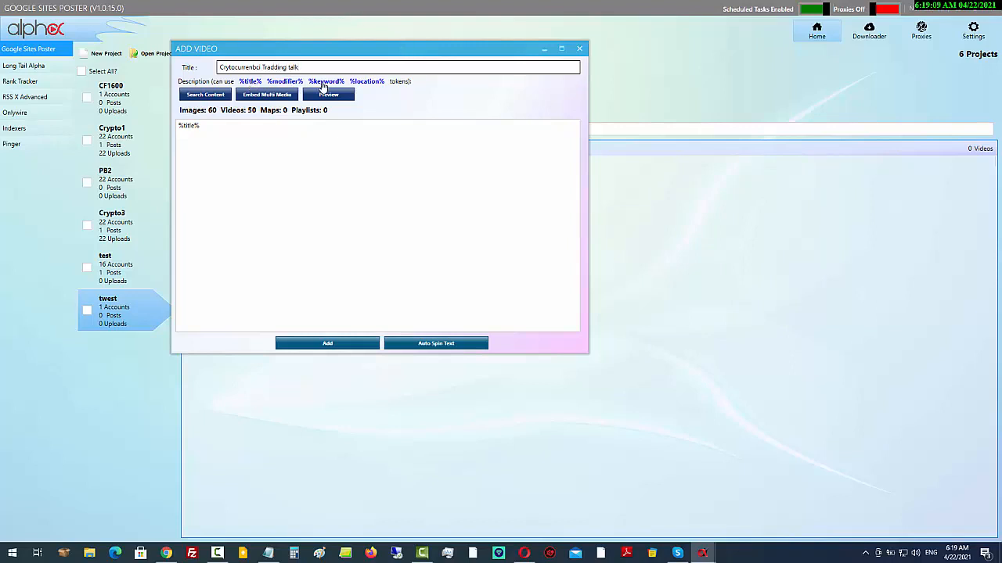
click(330, 346)
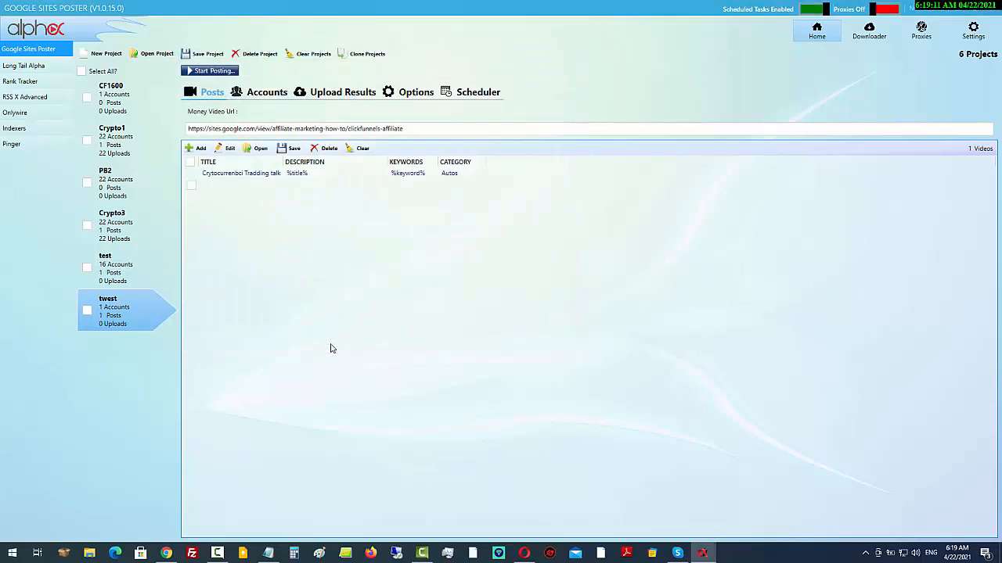
click(318, 177)
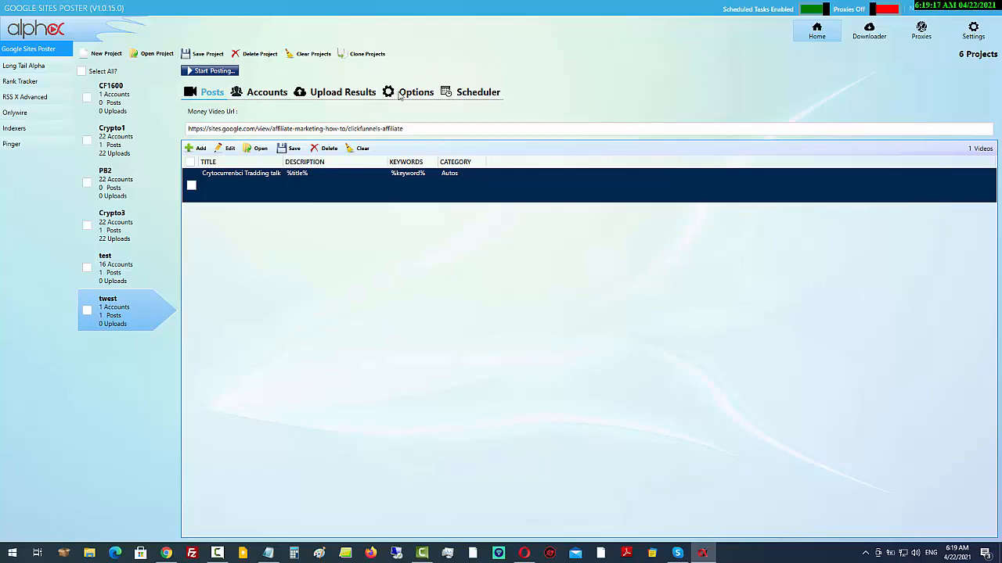
Step: In the project options, keep long tail synd keywords enabled and choose "Crypto expanded headlines" as the keyword project
click(399, 94)
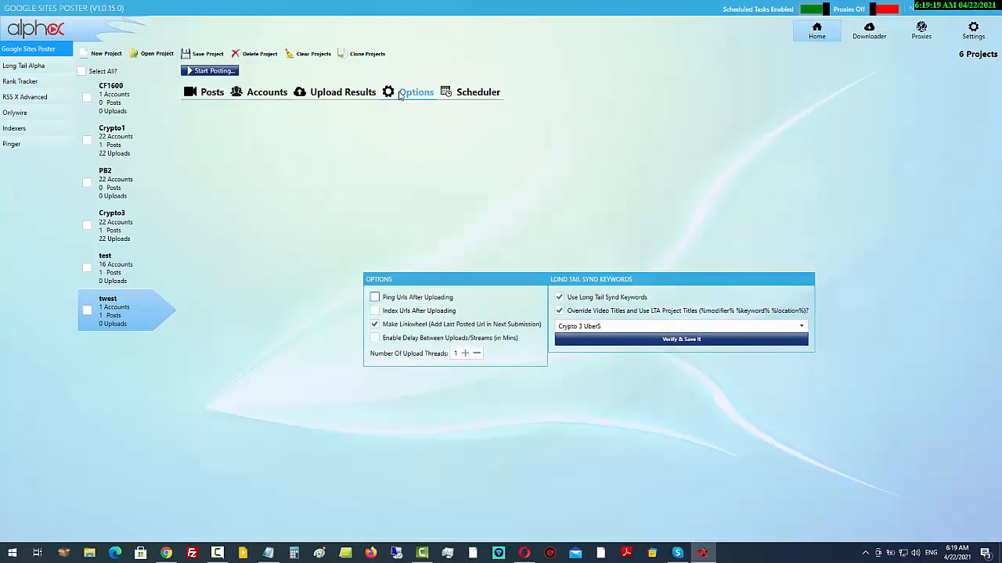
click(559, 298)
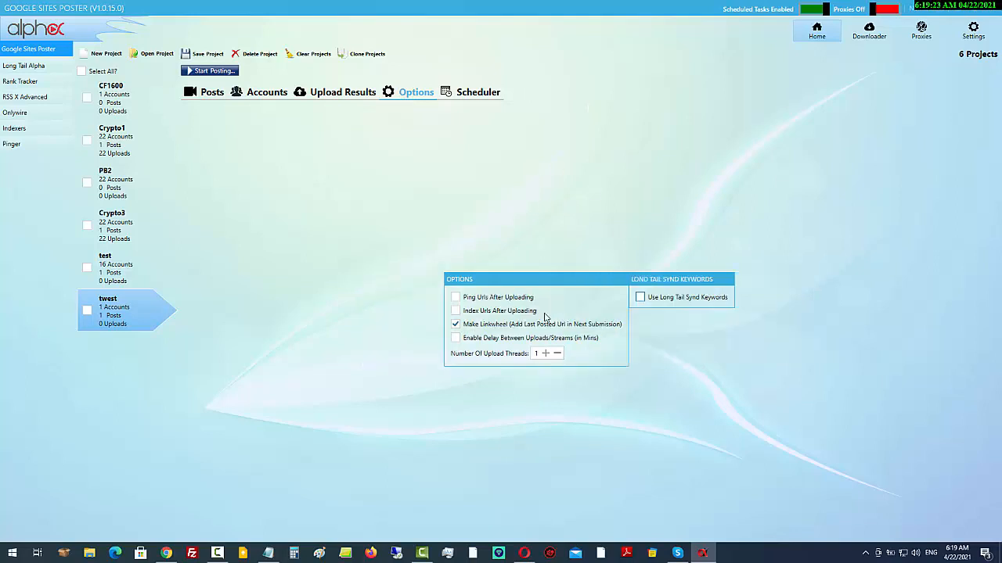
click(642, 298)
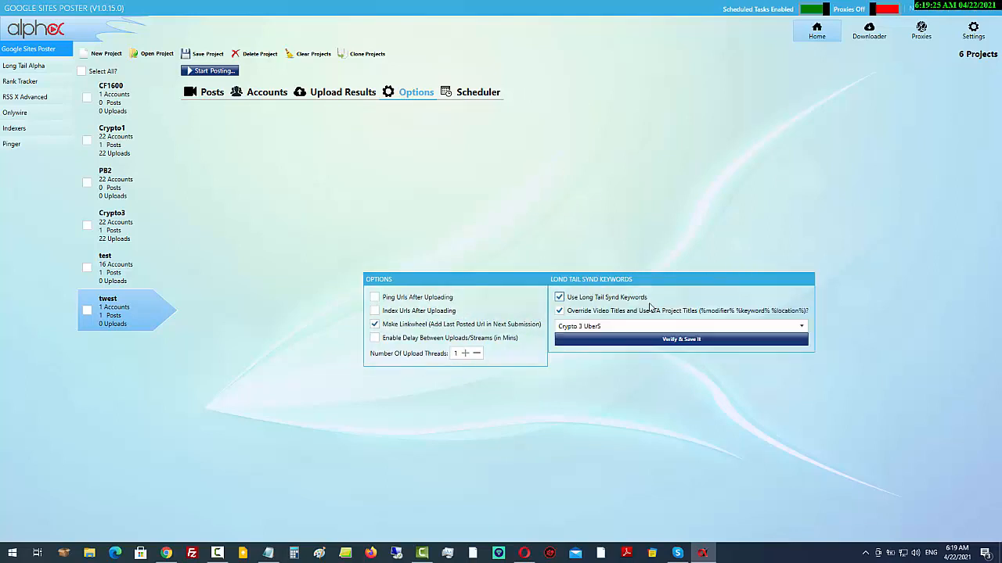
click(707, 328)
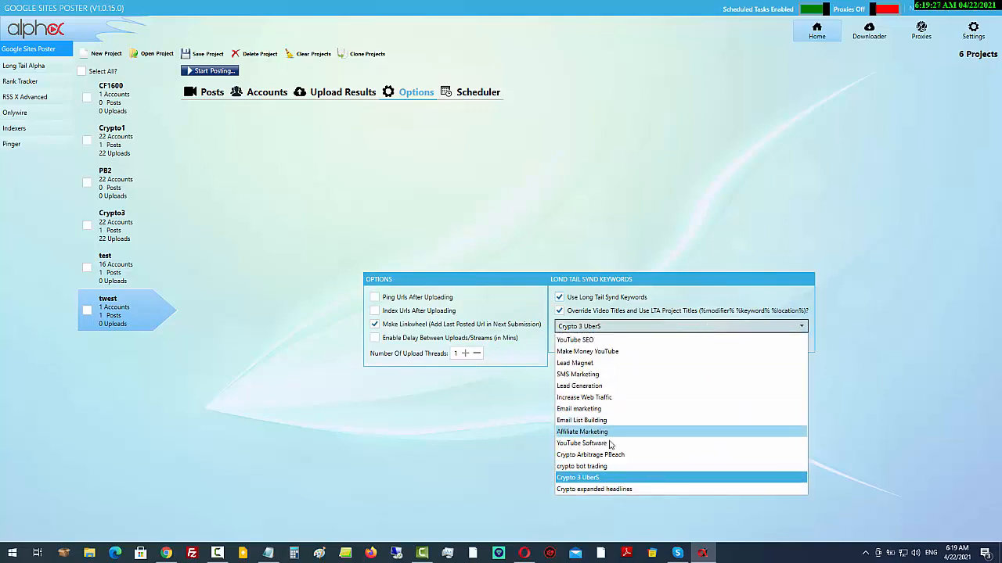
click(603, 489)
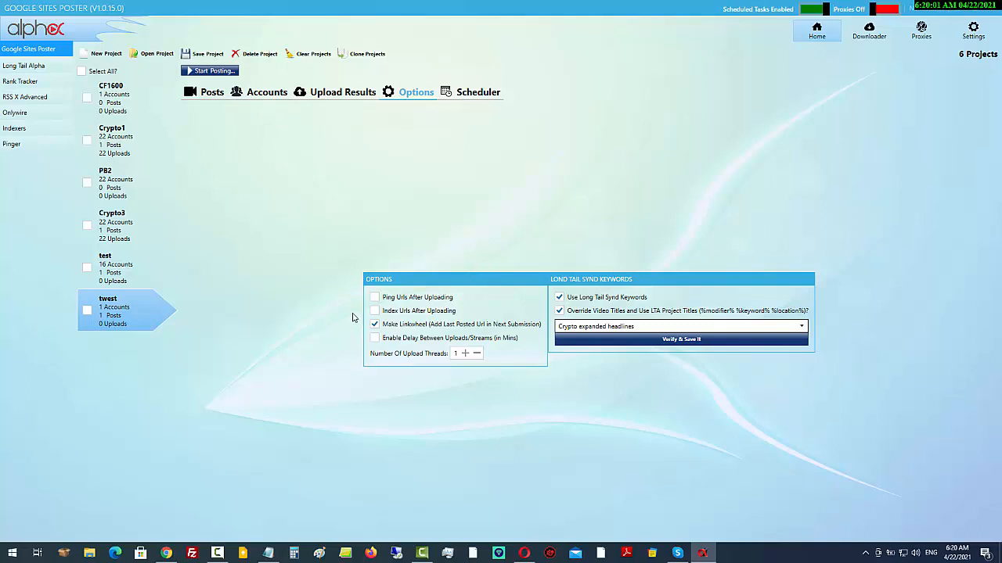
Step: Enable pinging of URLs after uploading in the twest project's options
click(375, 297)
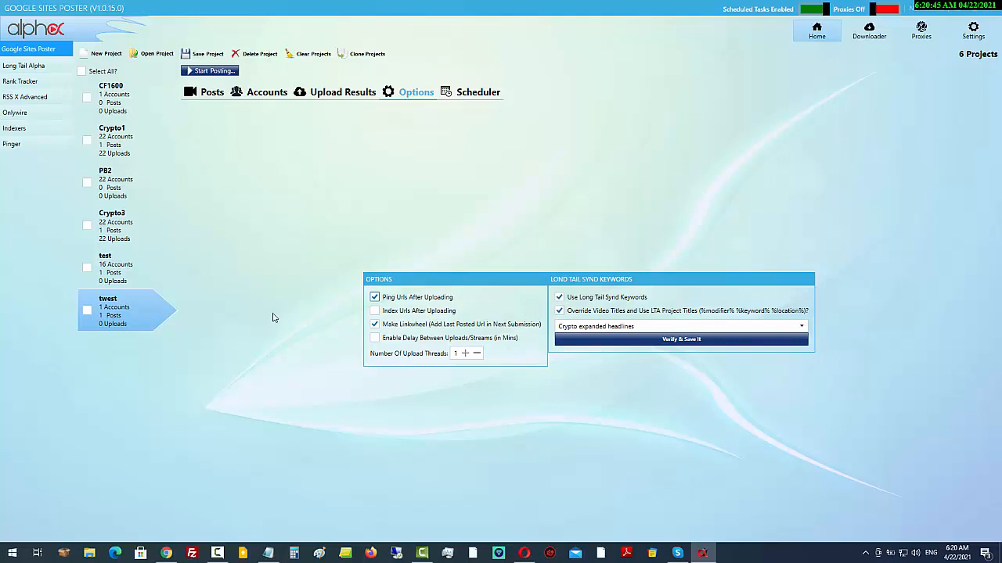
click(375, 311)
Step: Switch to Long Tail Alpha and open the YouTube Software project's modifiers, keywords and locations
click(45, 69)
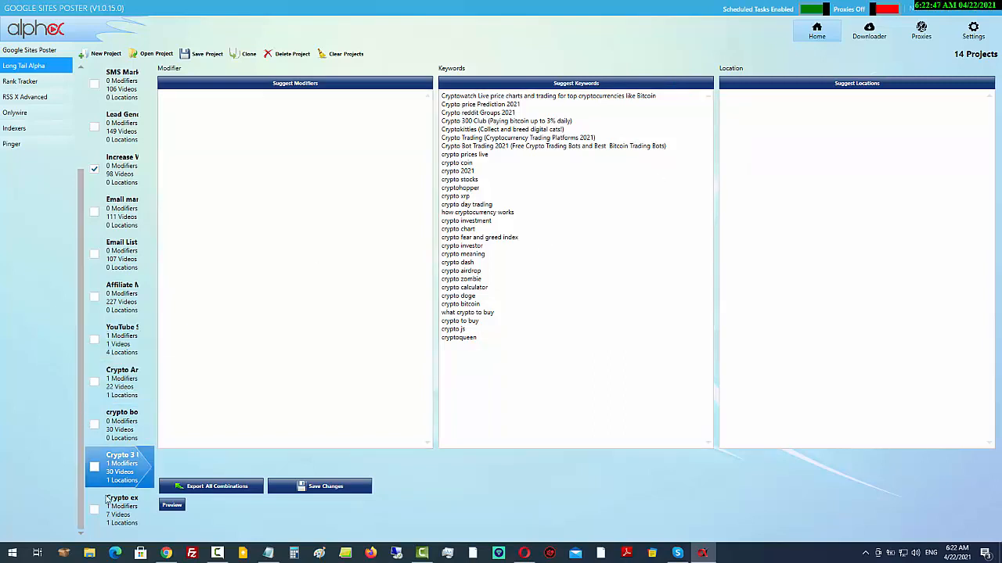
scroll(102, 470, up, 3)
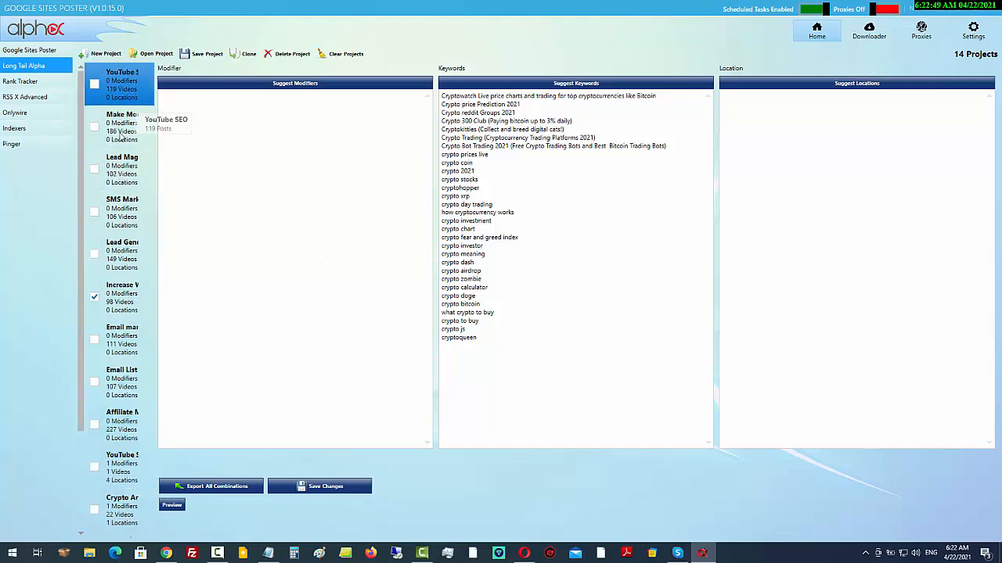
scroll(137, 375, down, 3)
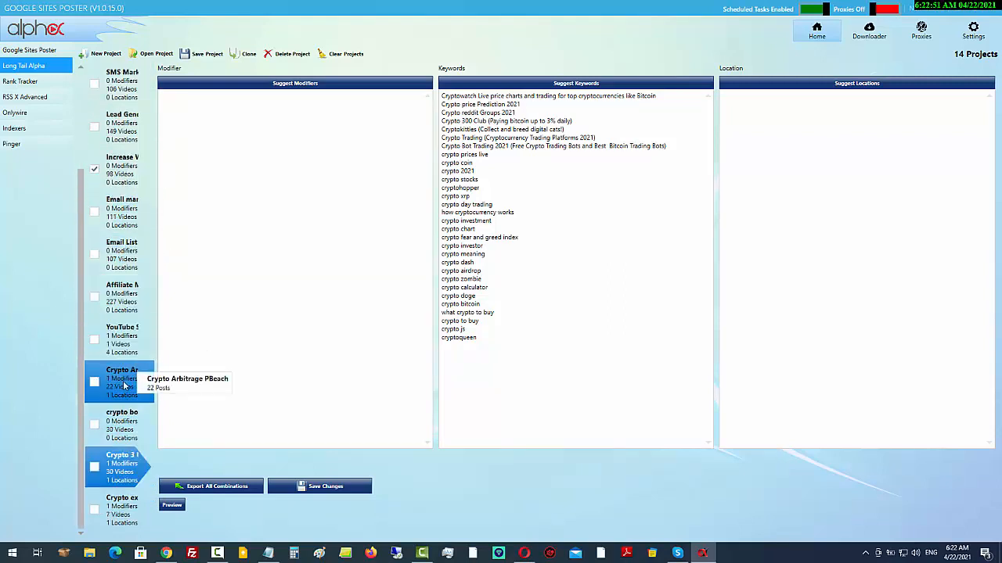
click(129, 357)
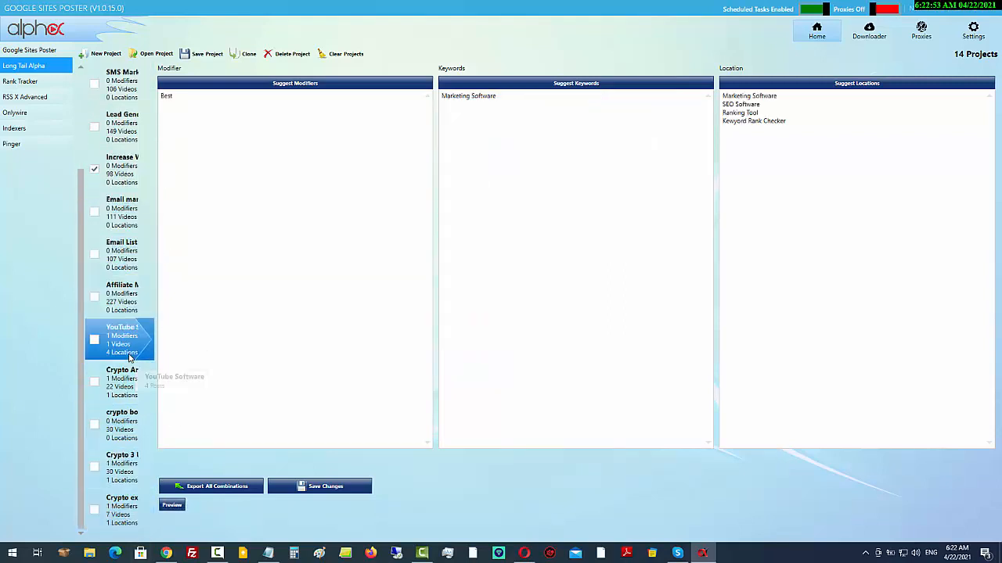
click(829, 205)
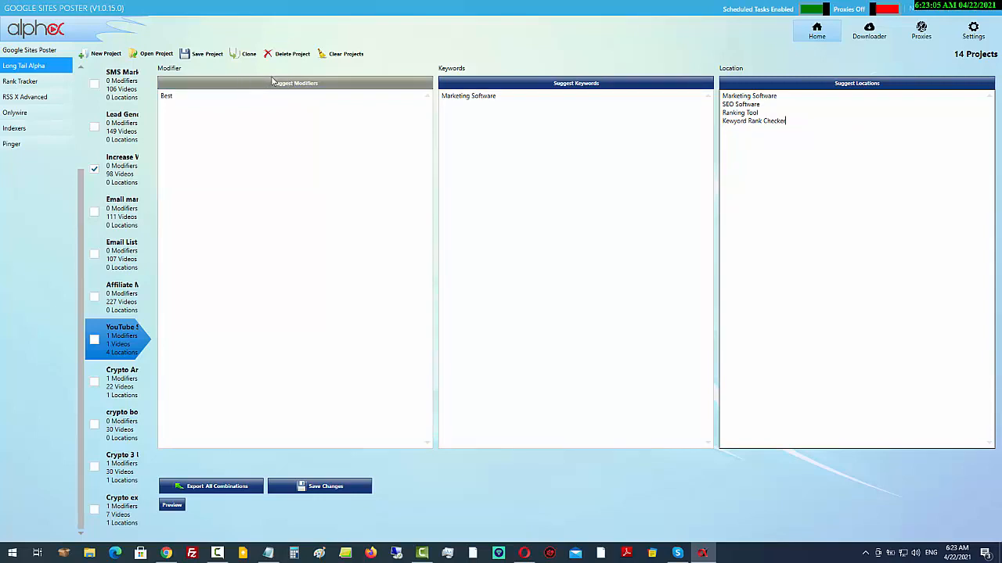
Step: Add the modifiers "Top" and "Fastest" and the keyword "Marketing Tool" to the YouTube Software project
click(212, 98)
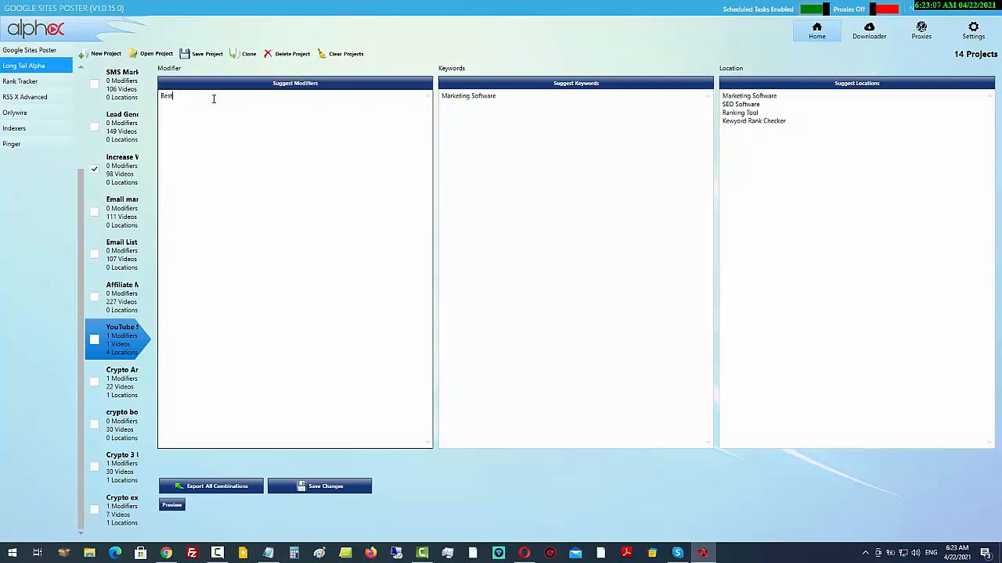
text(Top)
key(Return)
text(Fastest)
key(BackSpace)
key(BackSpace)
text(st)
click(496, 98)
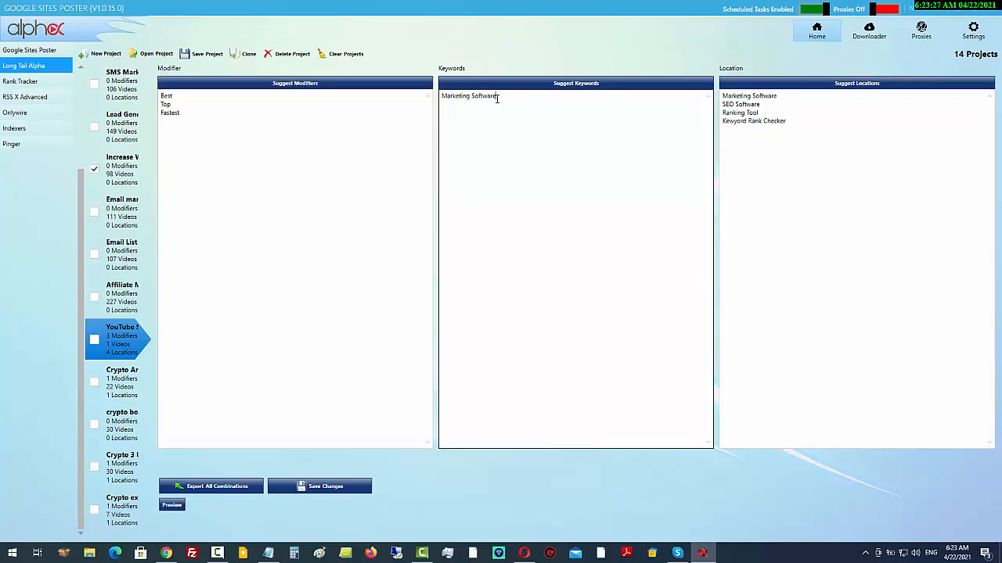
text(marketing ToolM)
Step: Replace all of the project's locations with "Review", "Reviews" and "2021" on separate lines, and save the changes
drag(796, 118, 715, 88)
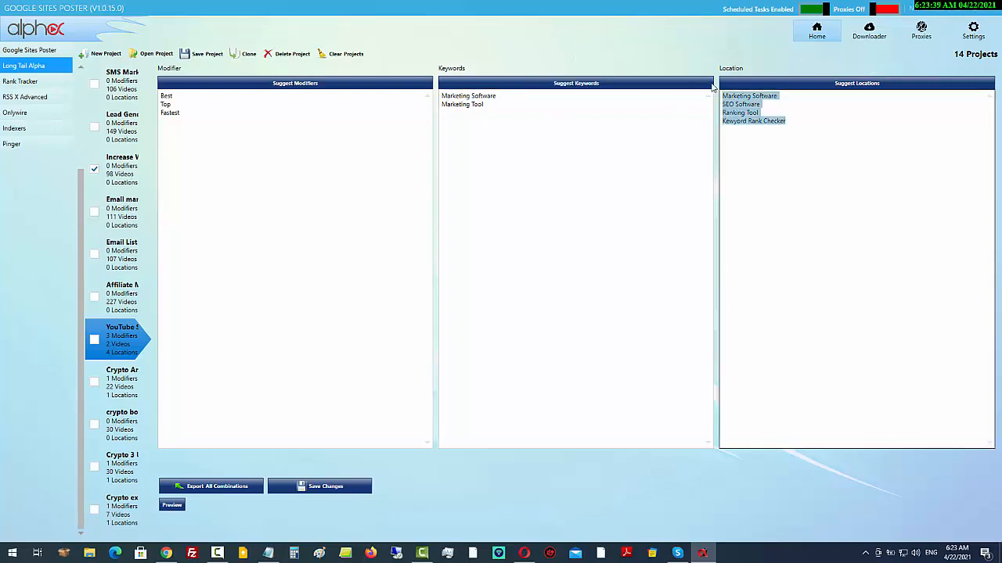
key(BackSpace)
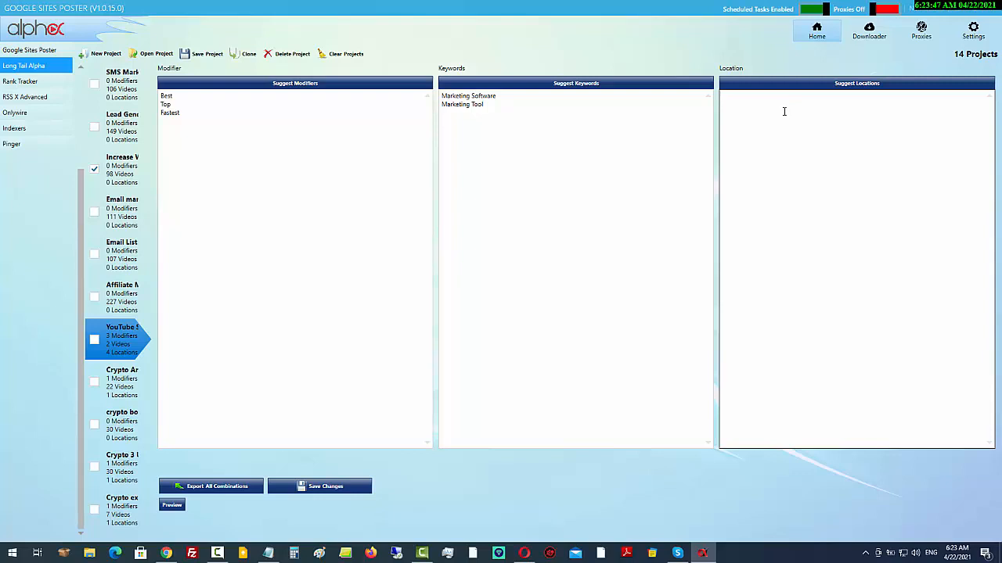
text(Review )
text(Re)
text(views )
text(2)
text(0)
text(21)
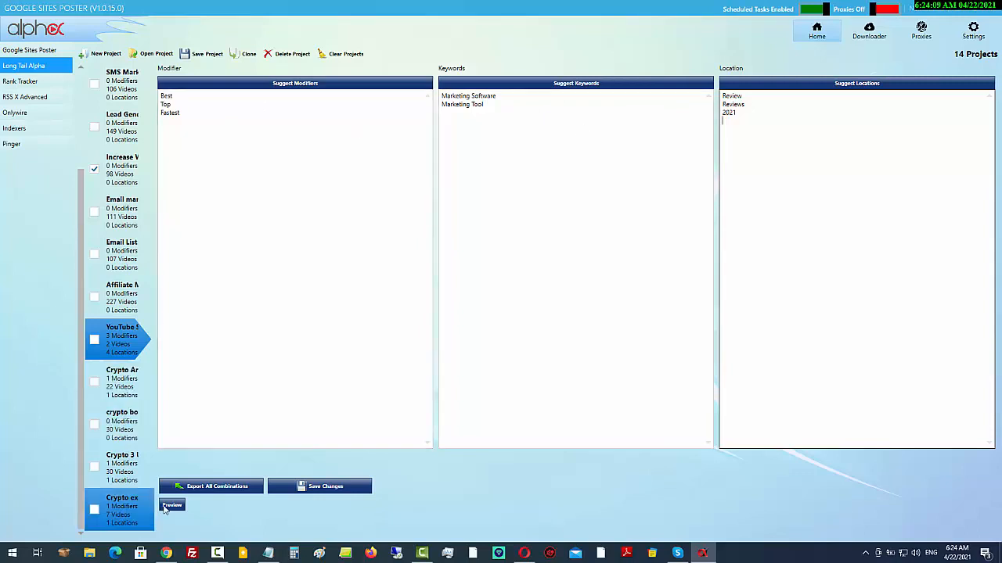
click(313, 487)
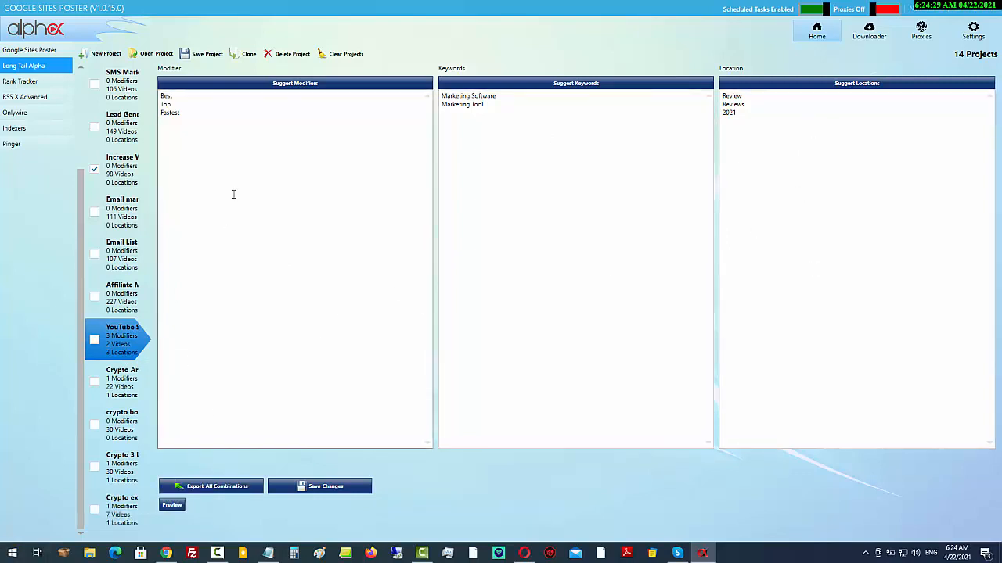
Step: Preview several title combinations and compare their parts with the modifier, keyword and location lists
click(173, 506)
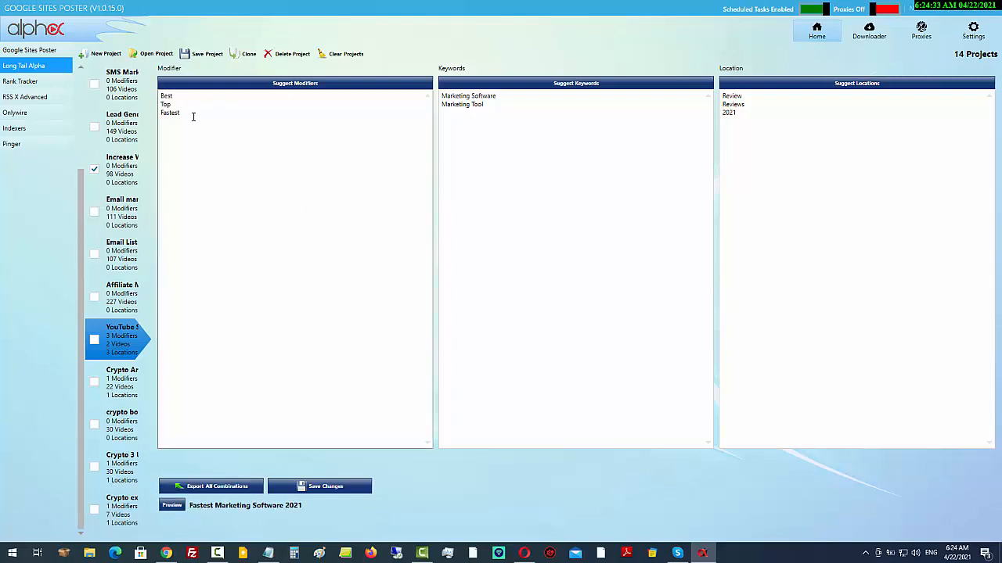
click(532, 114)
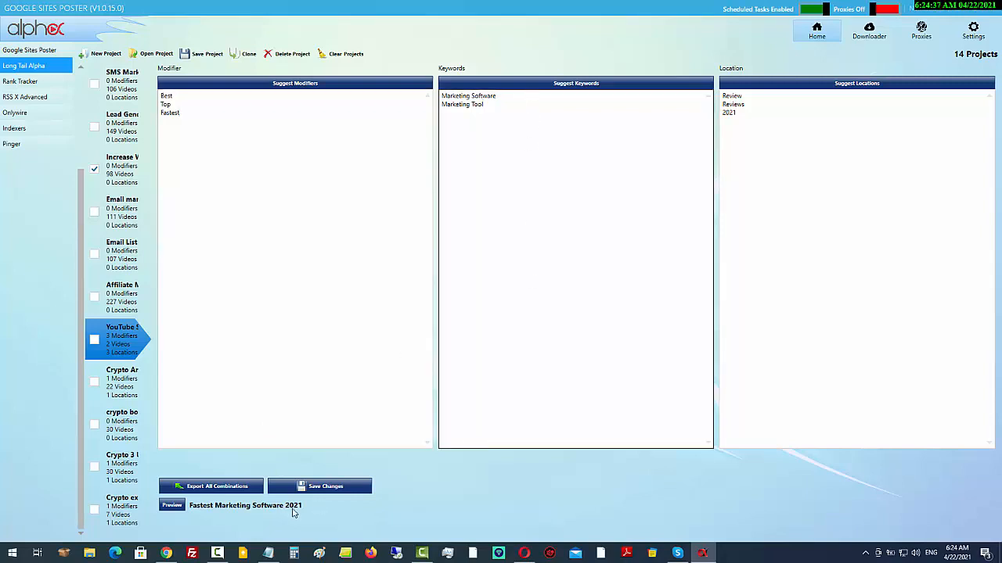
click(789, 115)
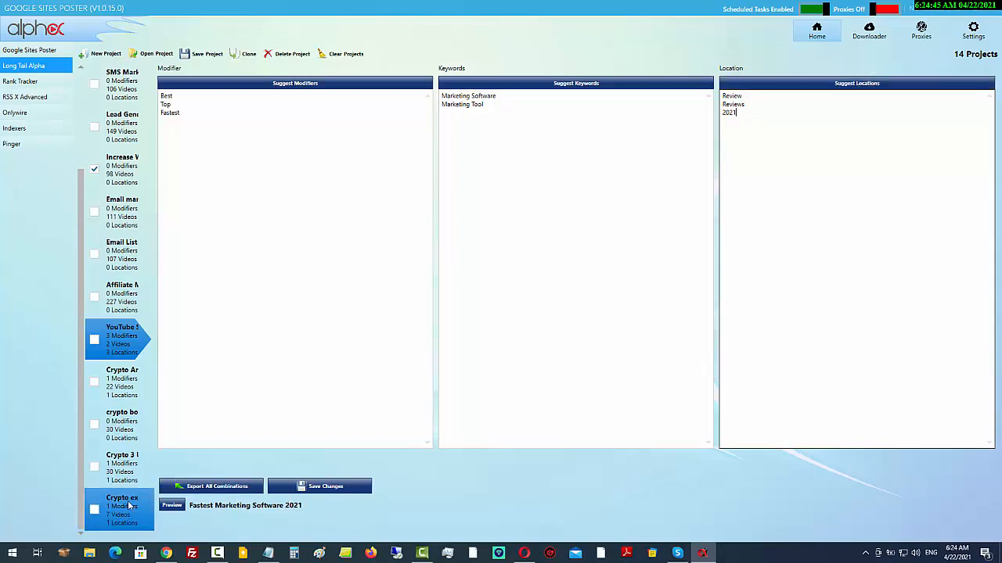
click(169, 506)
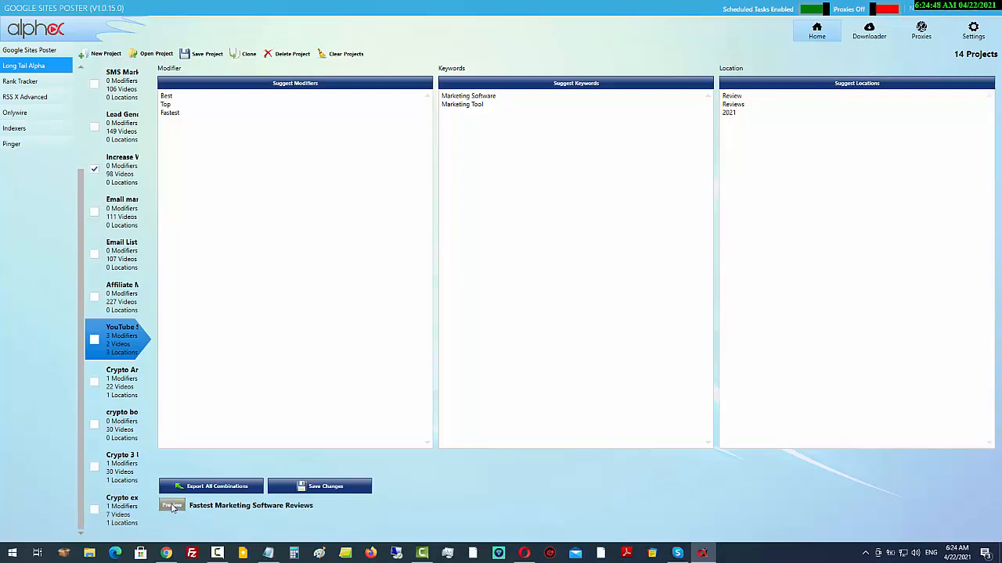
click(172, 507)
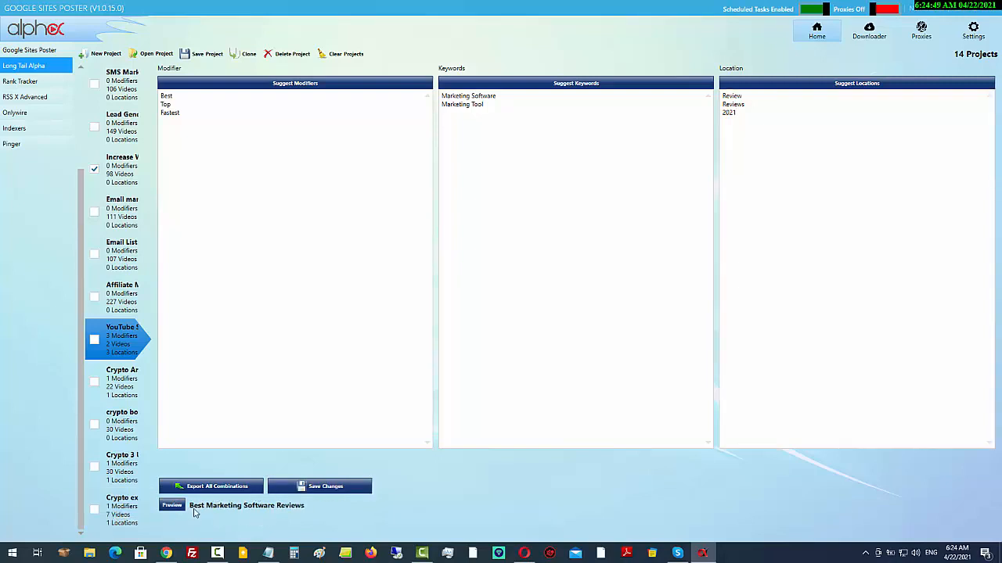
click(172, 506)
click(173, 506)
click(172, 505)
Step: Remove the modifier "Fastest" from the project and save the changes
click(183, 112)
double_click(176, 112)
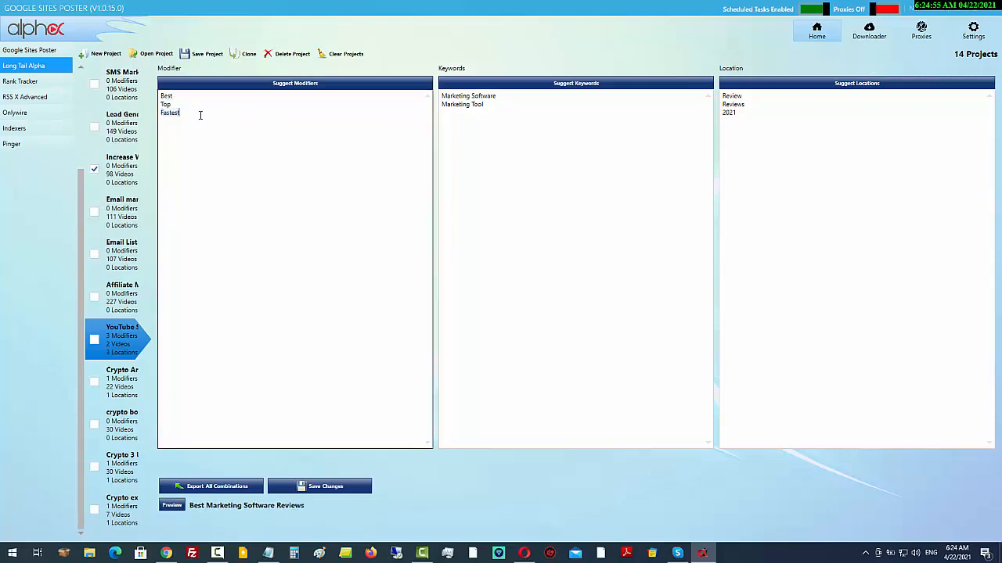
key(BackSpace)
click(319, 486)
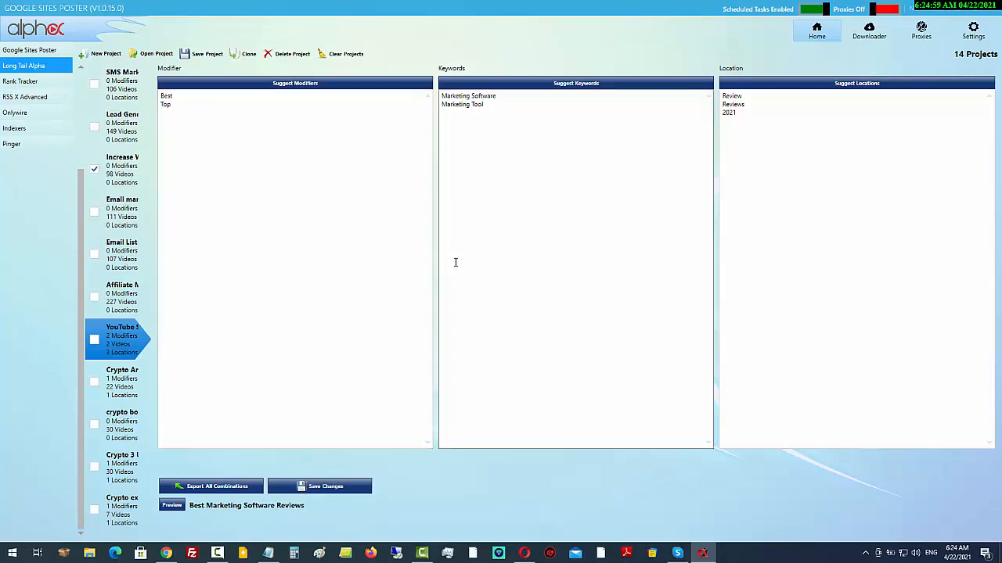
Step: Preview a series of generated titles using only the "Best" and "Top" modifiers
click(173, 507)
click(172, 507)
click(172, 506)
click(172, 506)
click(172, 506)
click(172, 508)
click(172, 508)
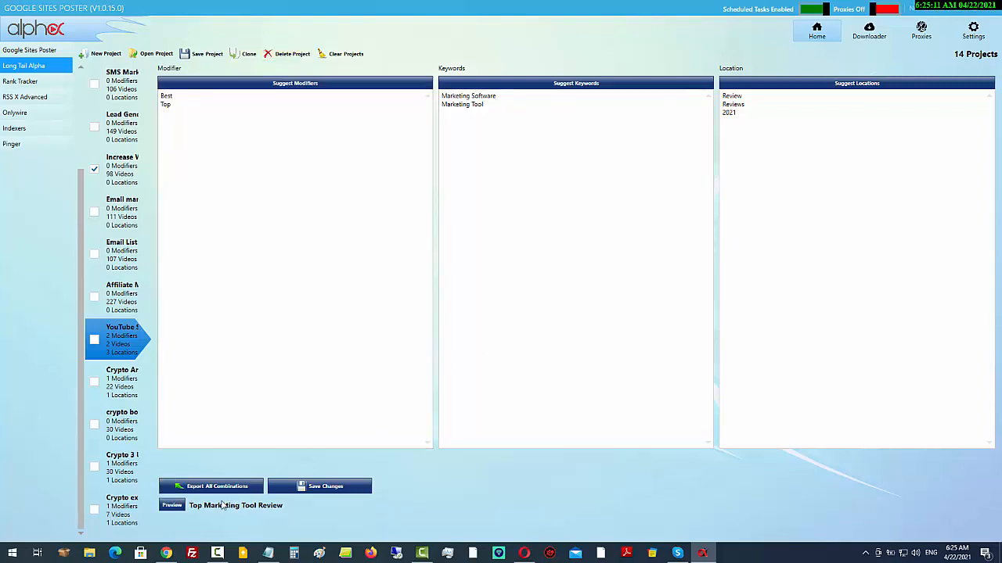
click(172, 505)
click(172, 506)
click(519, 306)
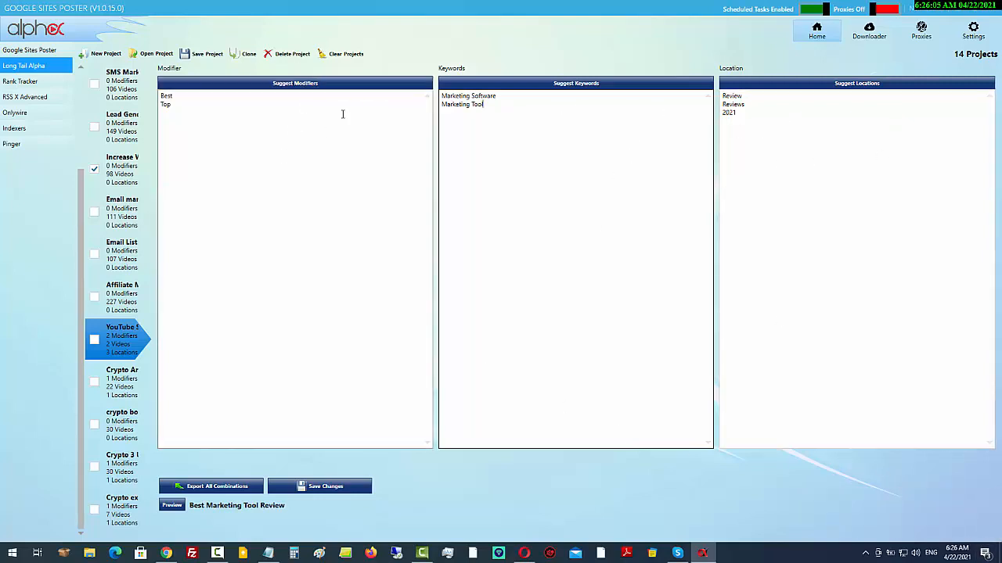
click(256, 101)
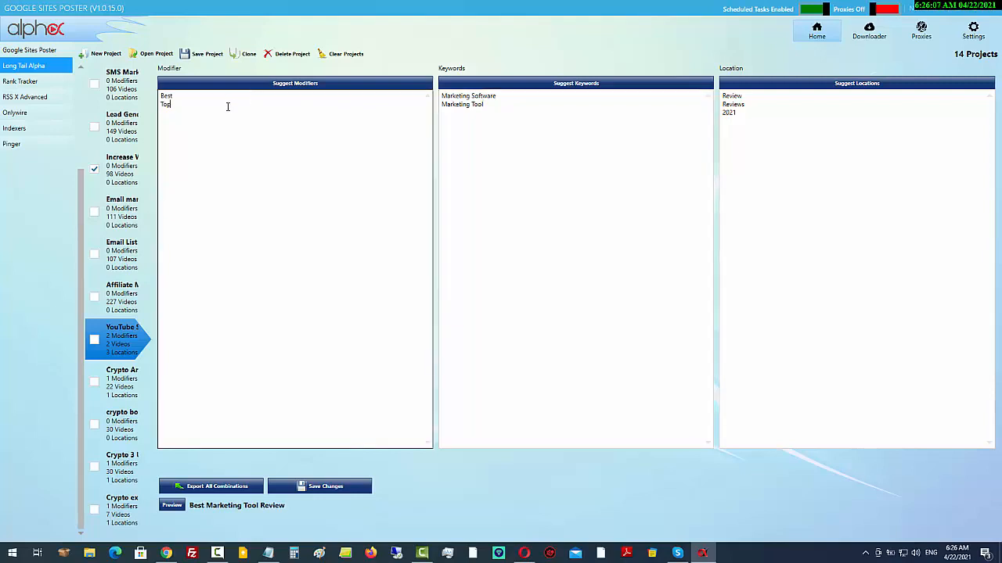
click(520, 108)
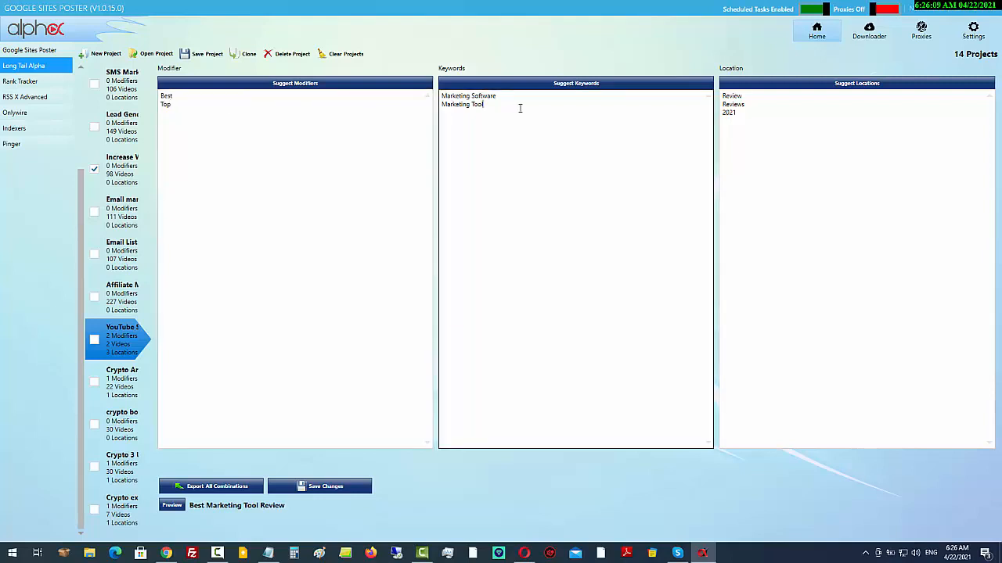
click(792, 108)
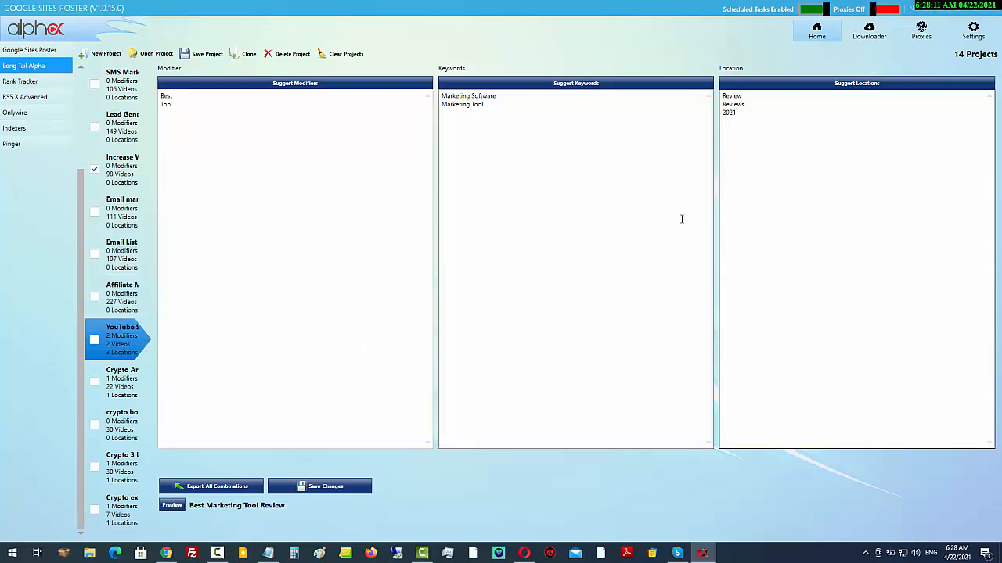
click(861, 279)
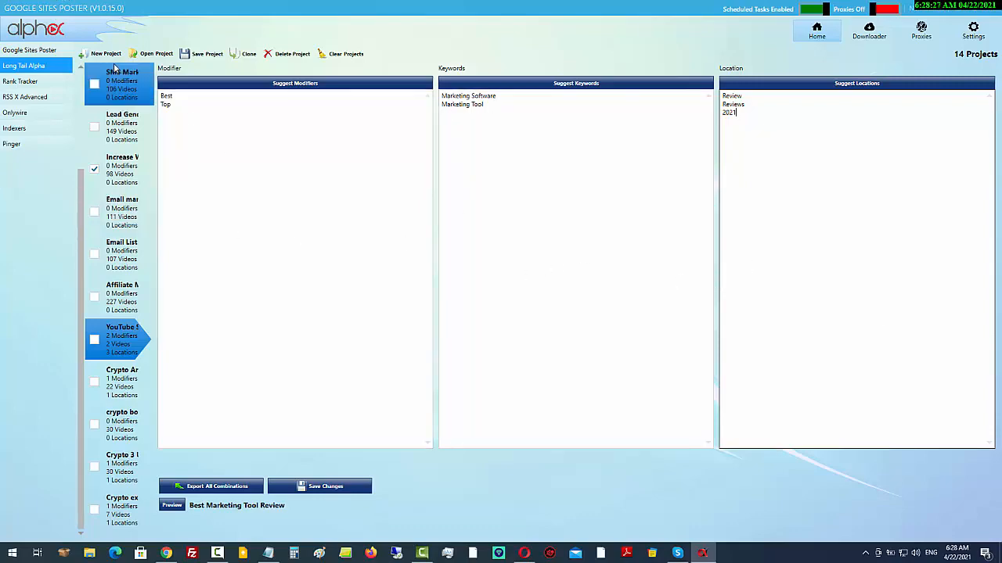
Step: Return to Google Sites Poster and show the twest project's posts
click(30, 49)
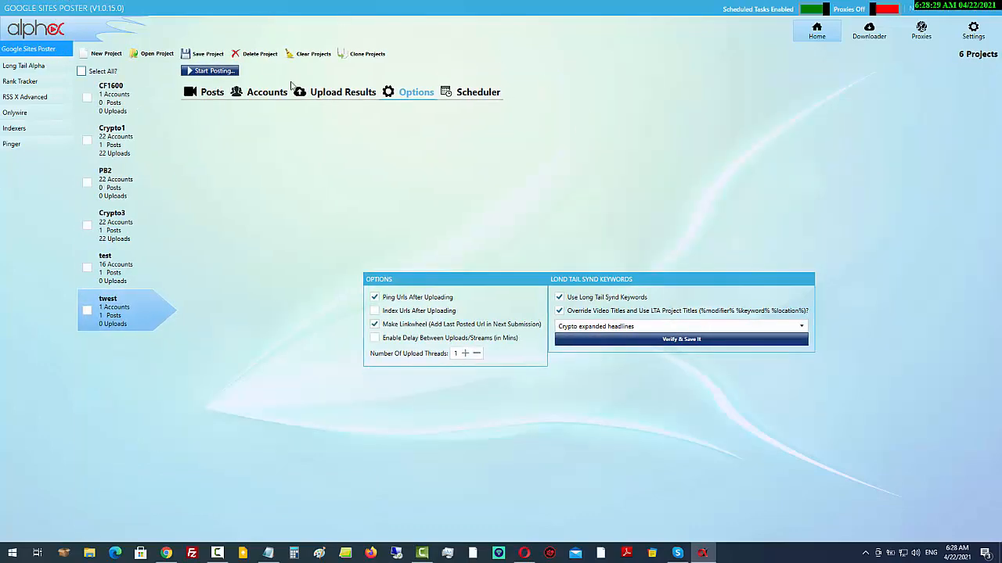
click(211, 95)
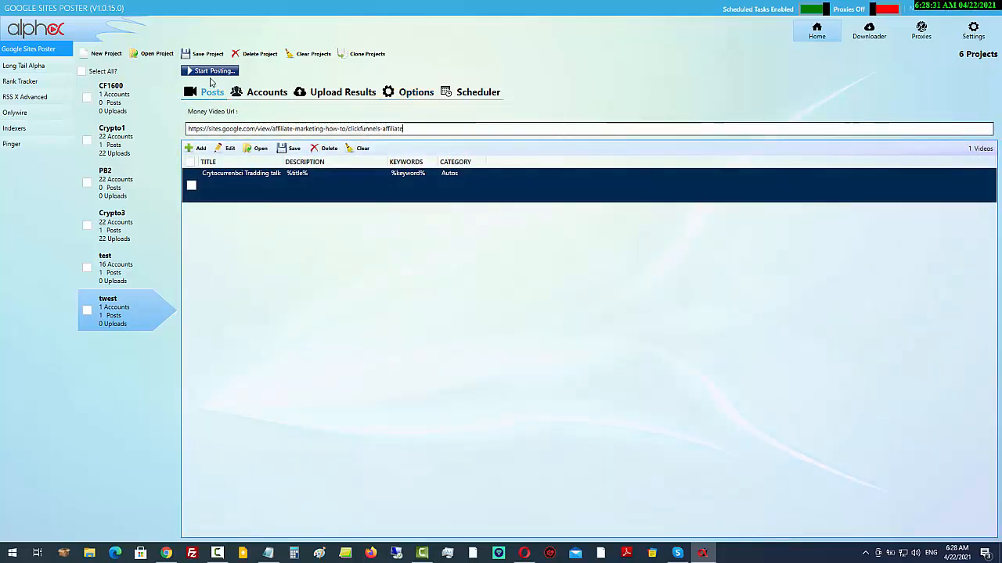